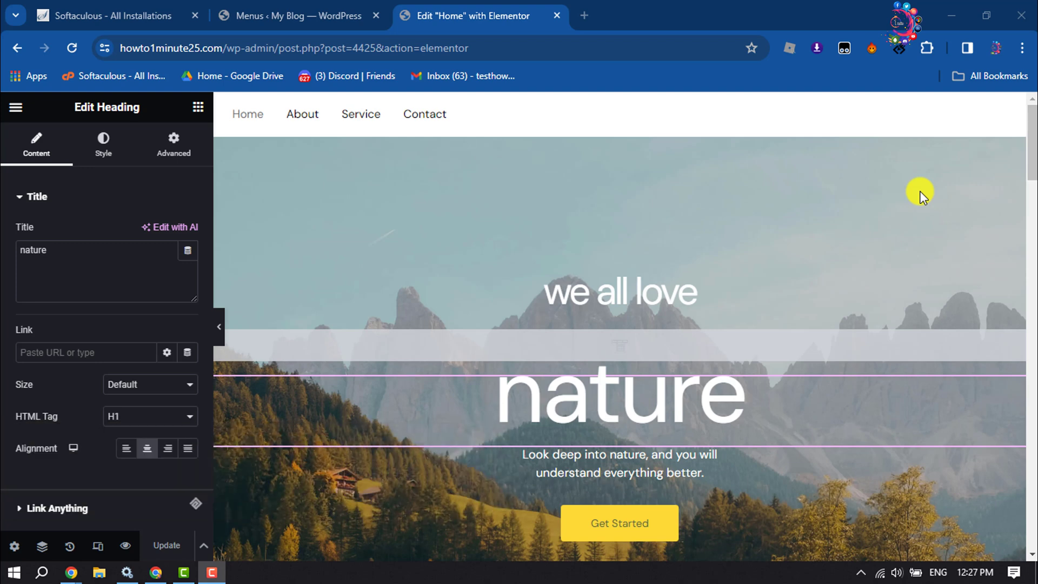
Step: Scroll the page preview down to the Web Design, Graphic Design and Content Creation cards
scroll(889, 303, "down", 15)
scroll(616, 273, "up", 7)
Step: Insert a new container above the testimonial using the 2x2 grid structure
left_click(603, 284)
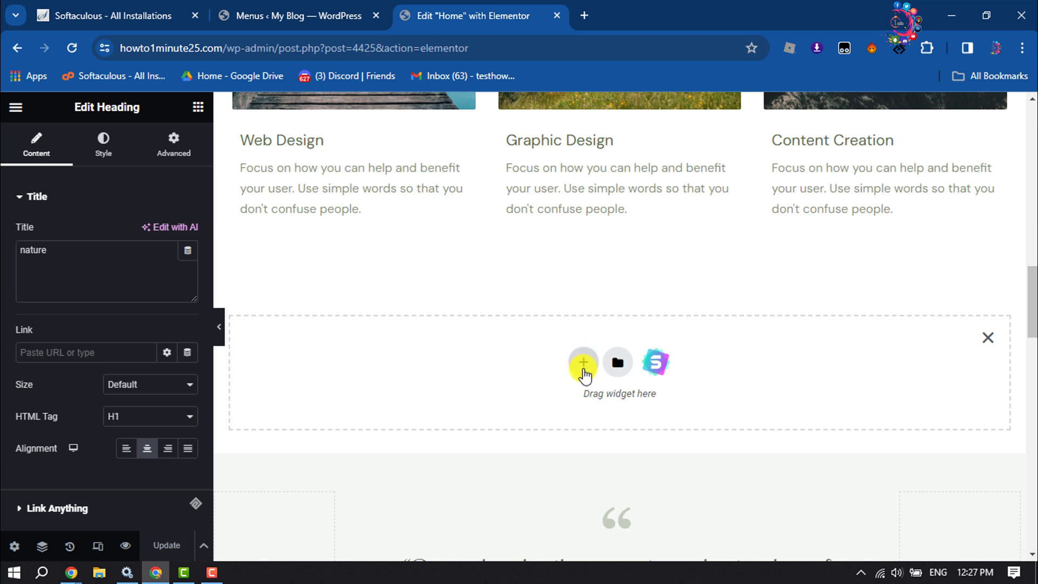
left_click(583, 374)
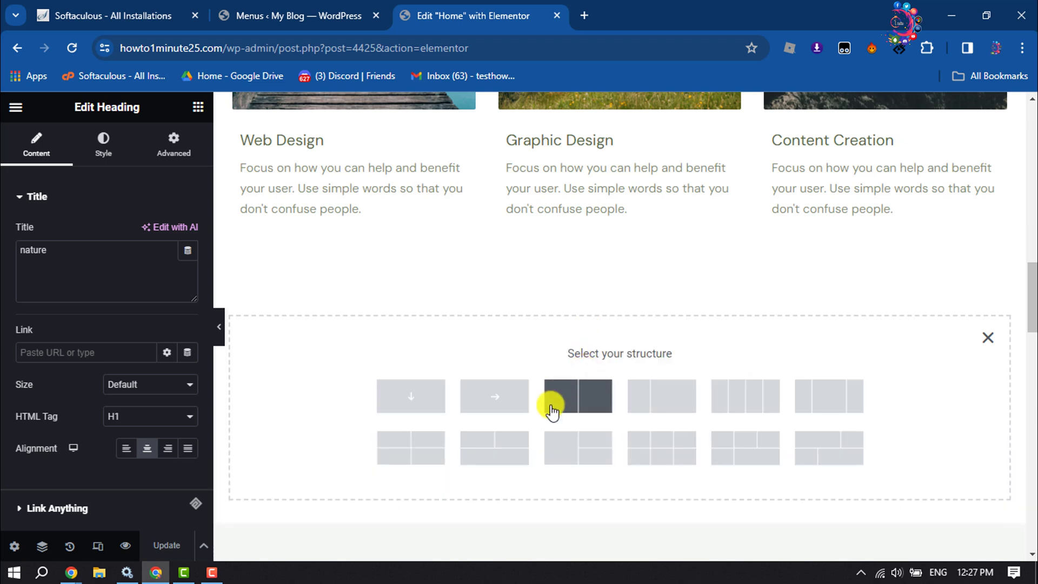
left_click(423, 408)
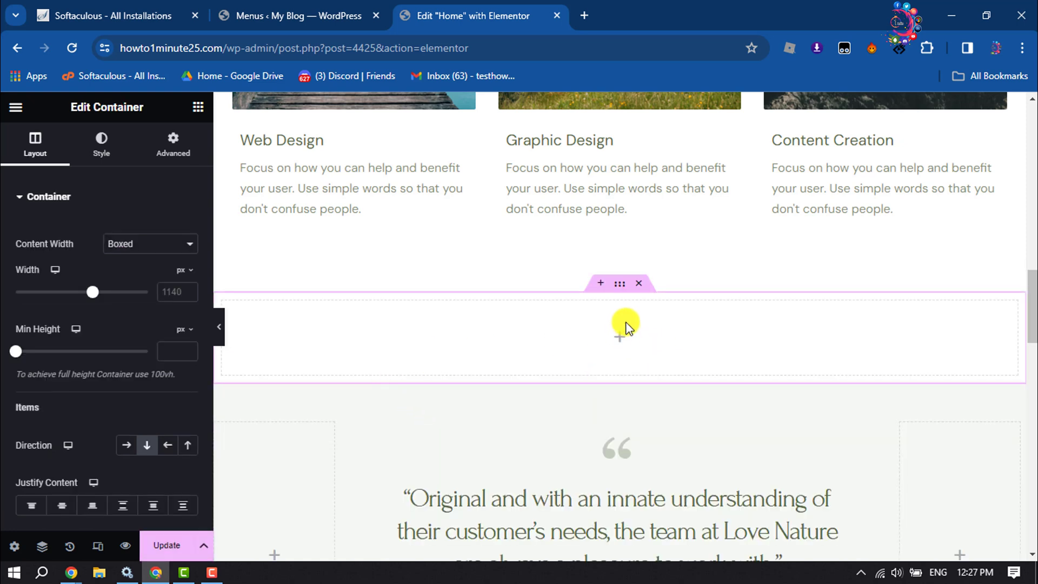
key("ctrl+z")
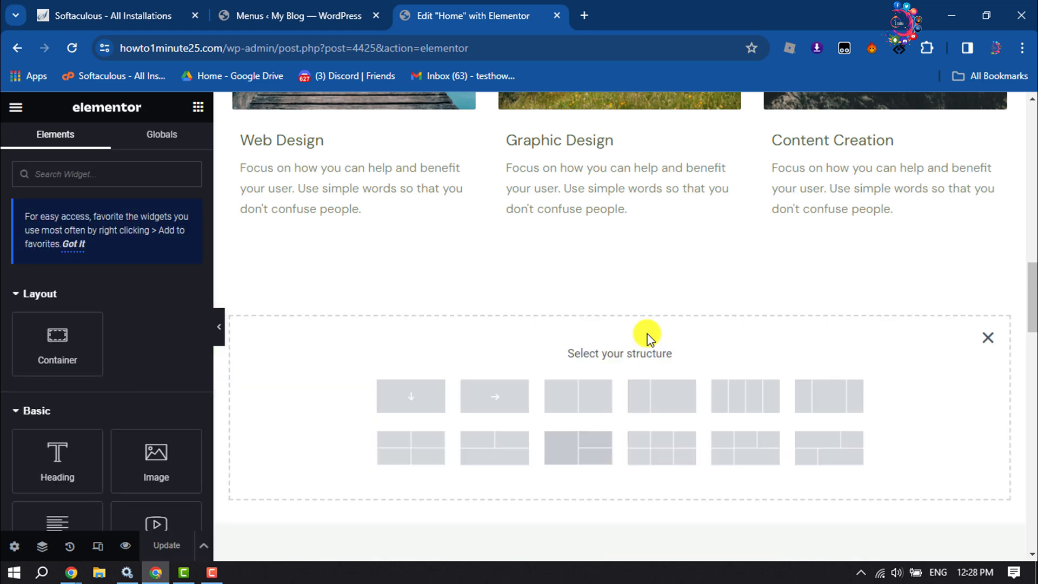
left_click(400, 456)
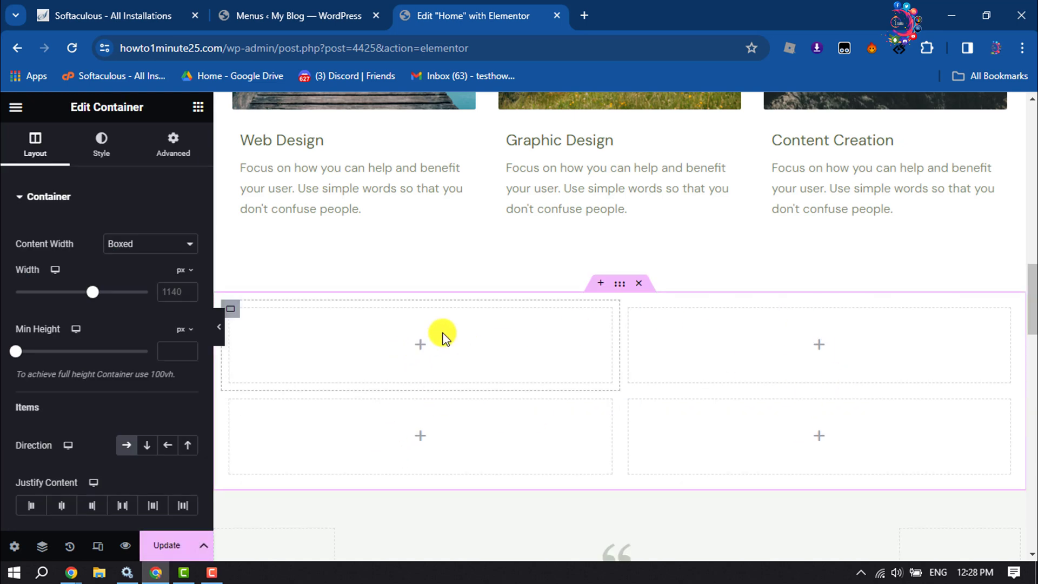
Step: Search the widgets for 'imag' and drop an Image Box into the top-left grid cell
left_click(420, 351)
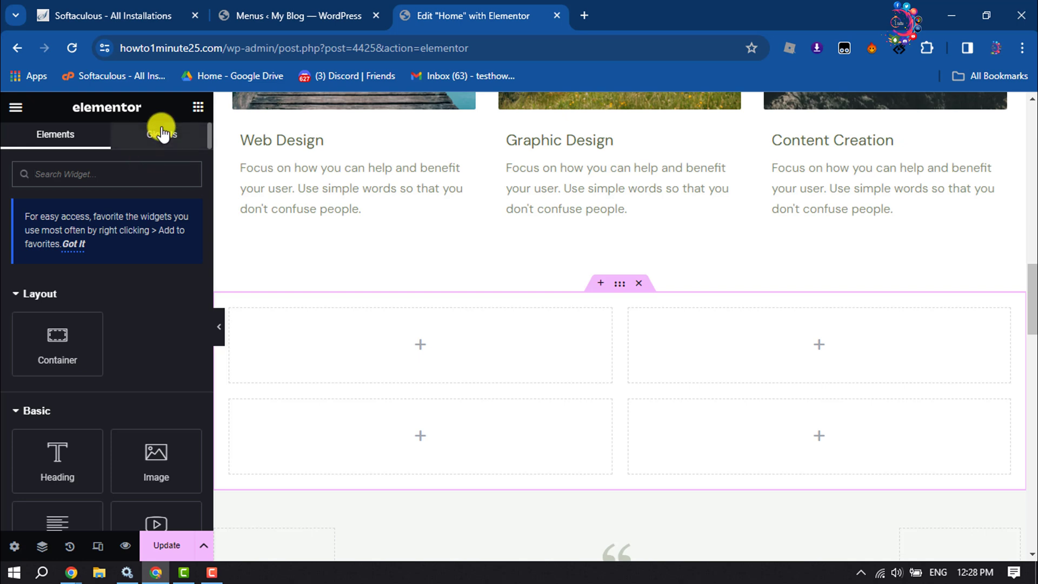
type("ma")
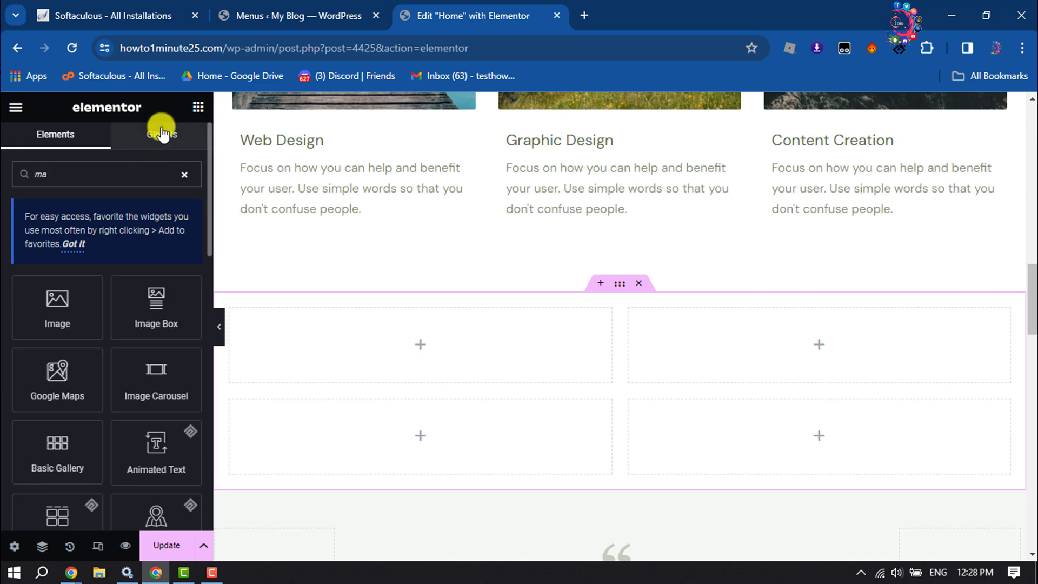
key("BackSpace")
key("BackSpace")
type("image")
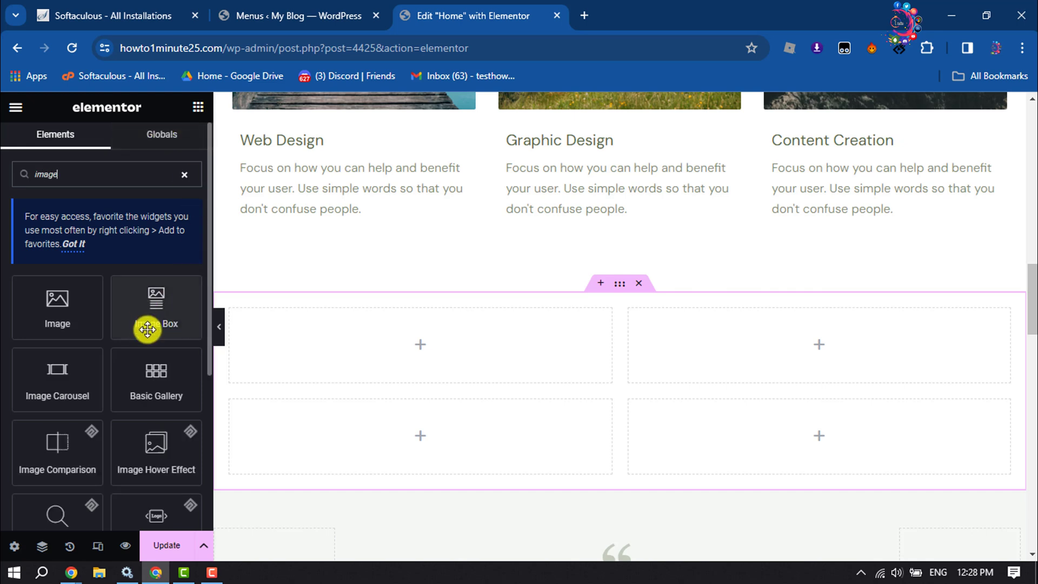
left_click_drag(148, 312, 418, 343)
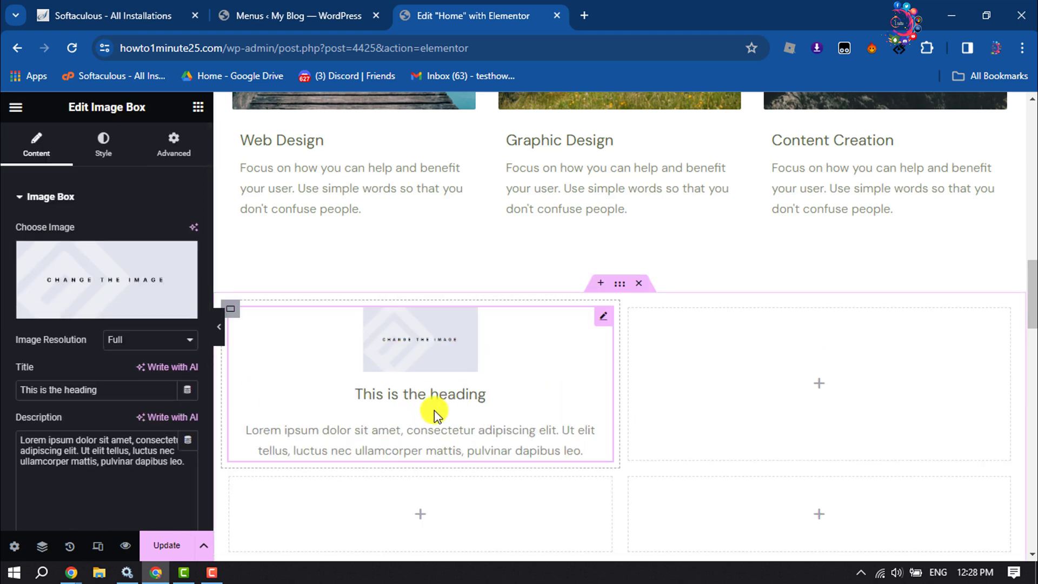
Step: Set the Image Box picture to the grey succulent photo from the Media Library
left_click(19, 198)
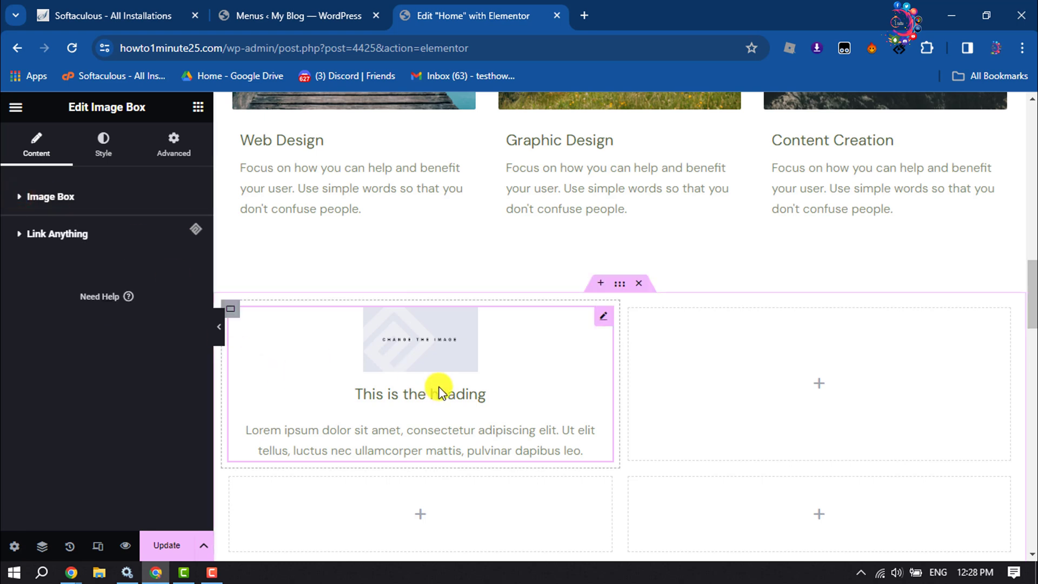
left_click(31, 196)
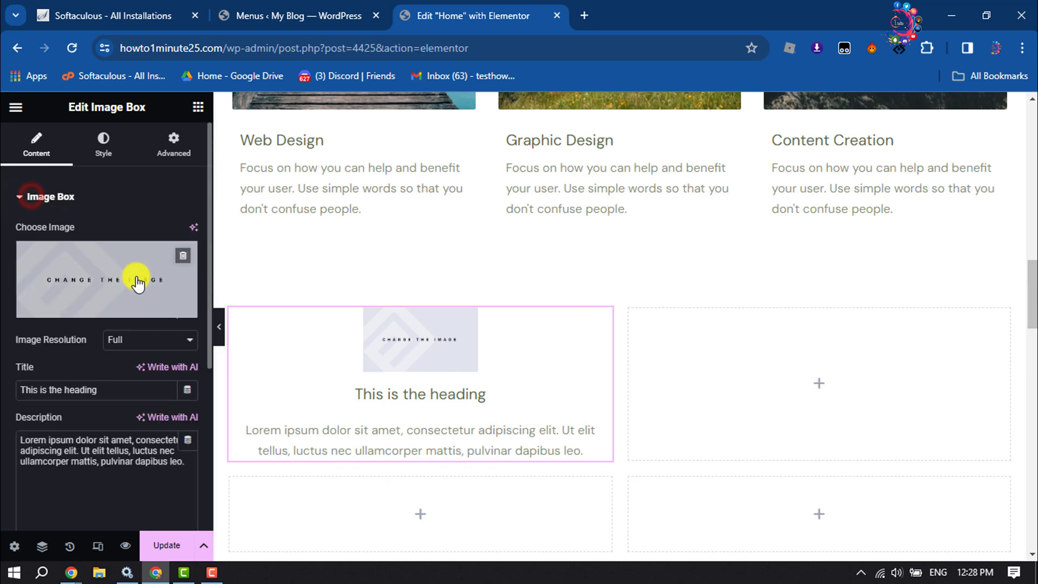
left_click(101, 315)
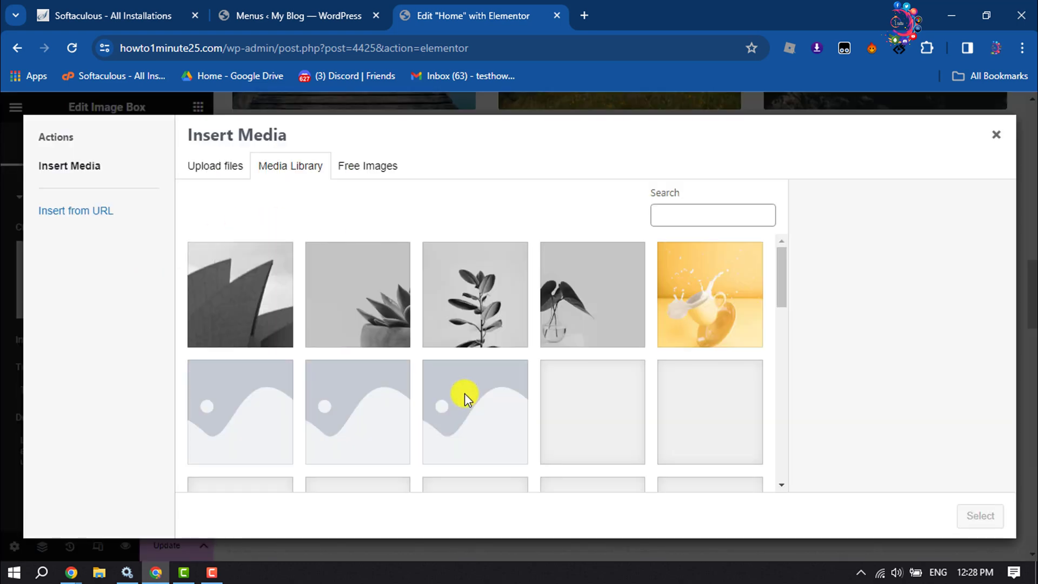
left_click(383, 302)
left_click(981, 515)
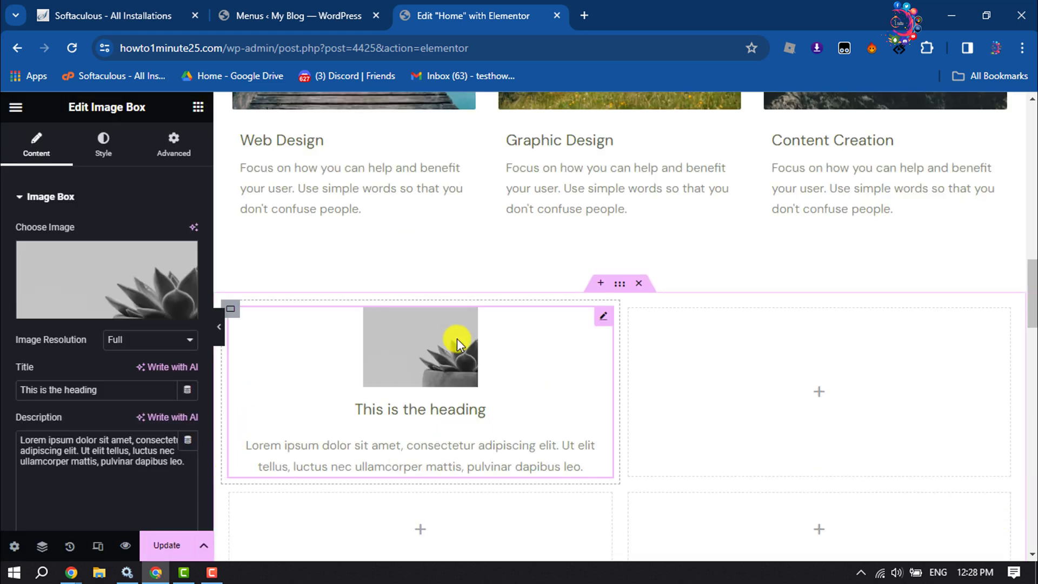
left_click(145, 341)
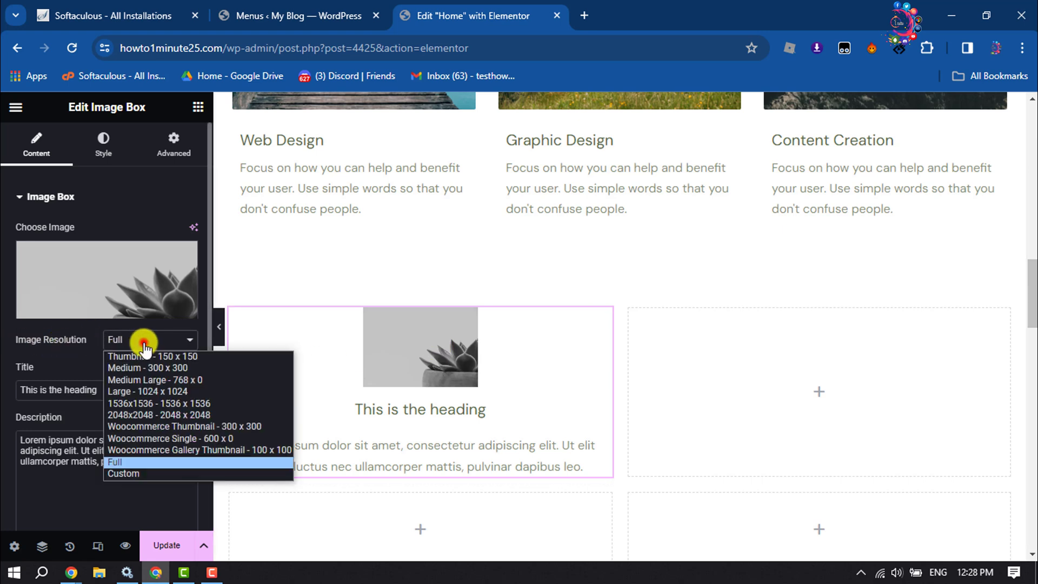
left_click(165, 380)
left_click(145, 340)
left_click(143, 426)
left_click(145, 340)
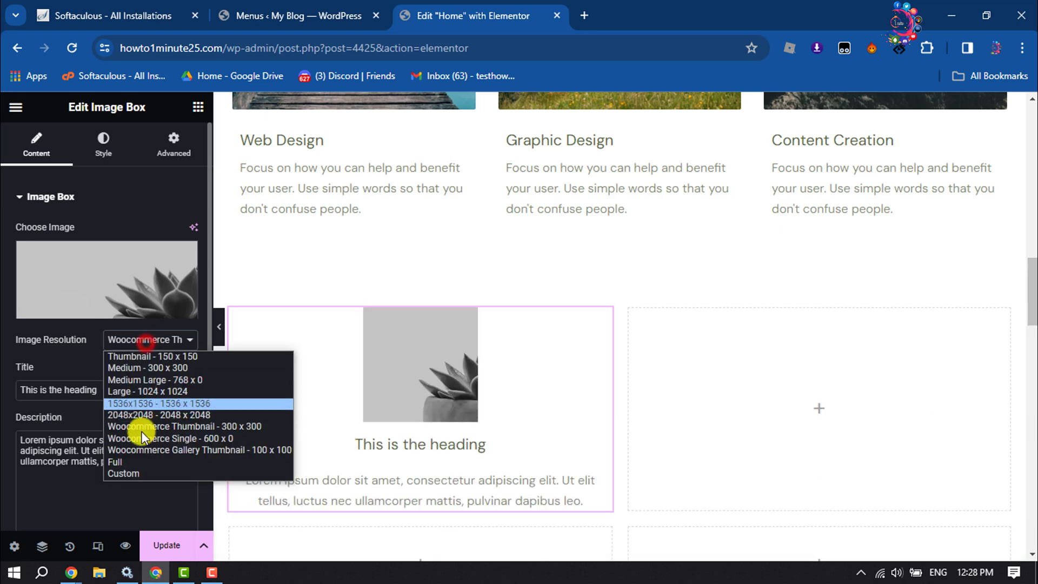
left_click(131, 474)
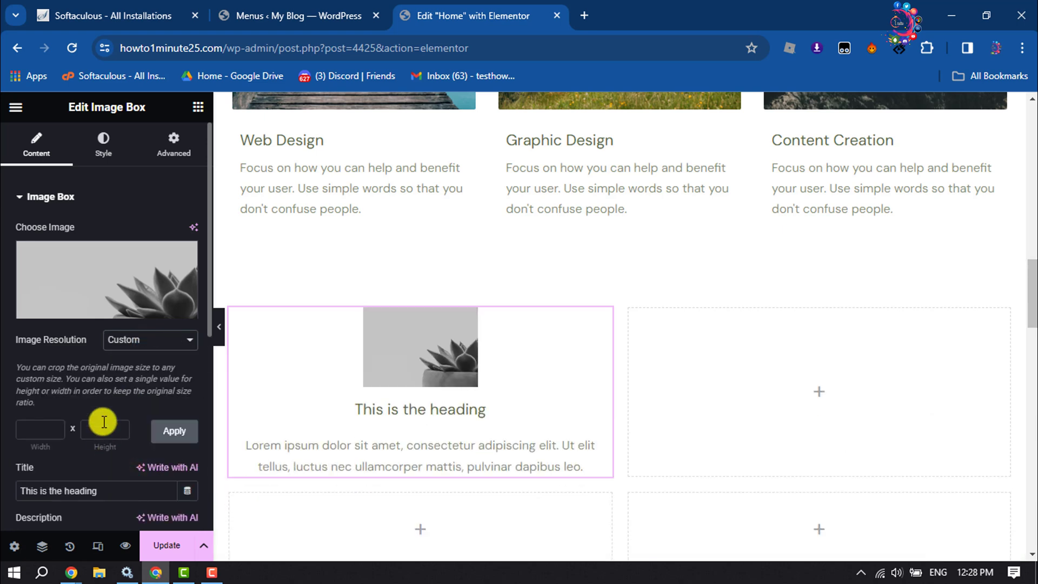
scroll(103, 415, "down", 2)
left_click(147, 262)
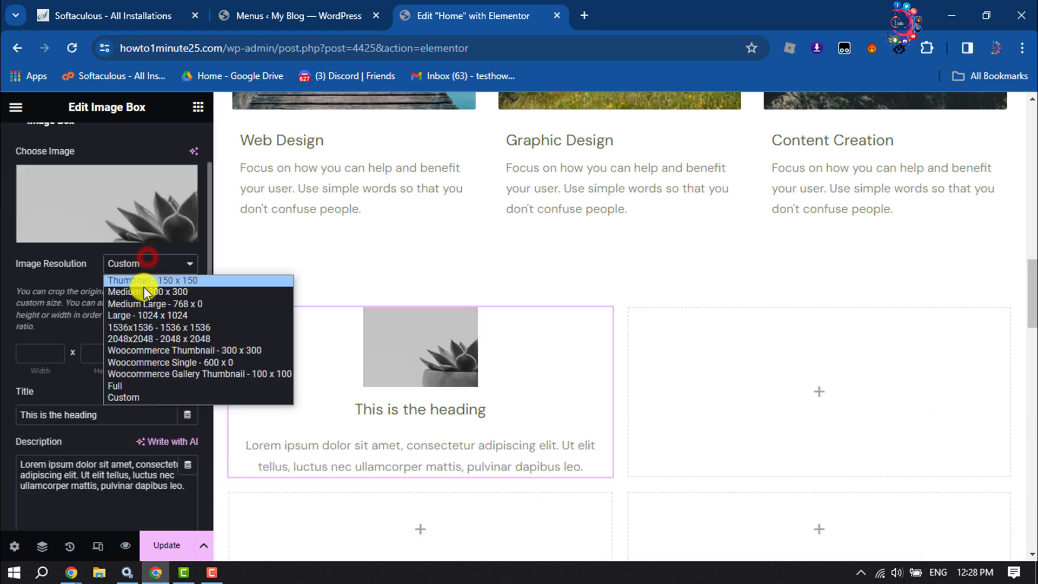
left_click(122, 385)
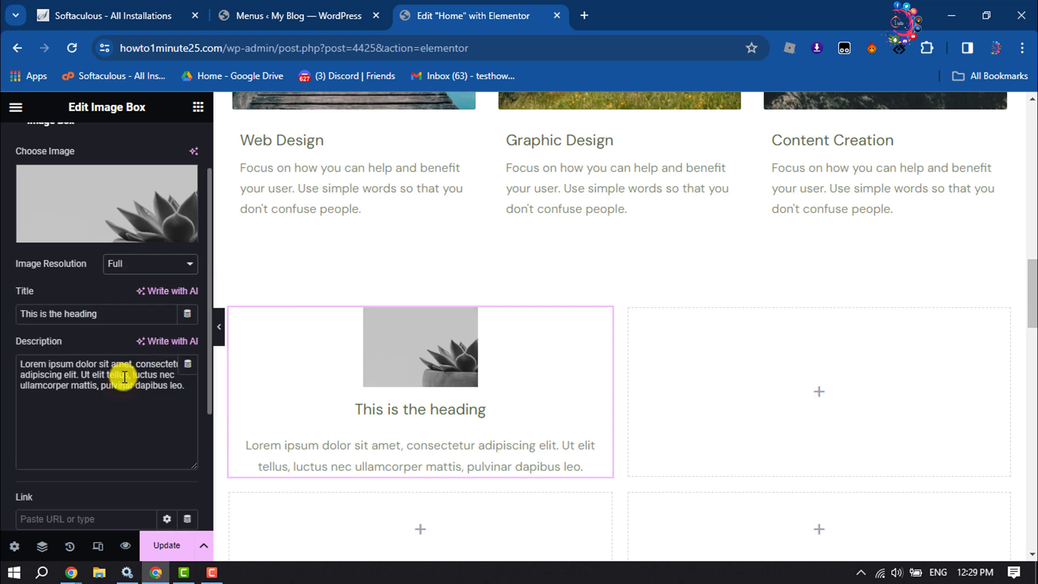
left_click_drag(108, 312, 3, 314)
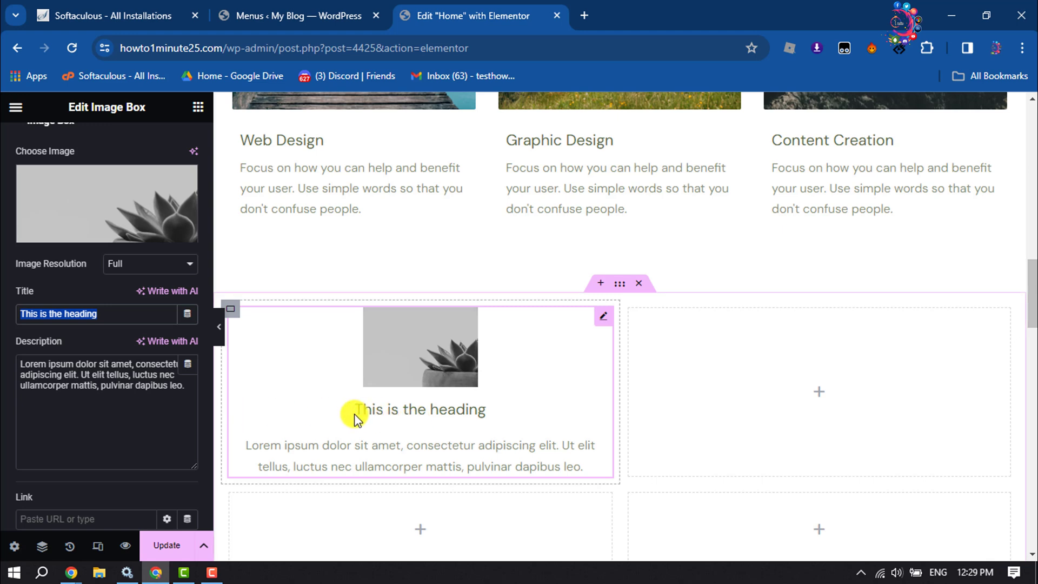
left_click(104, 319)
left_click_drag(105, 319, 7, 312)
left_click_drag(248, 449, 285, 464)
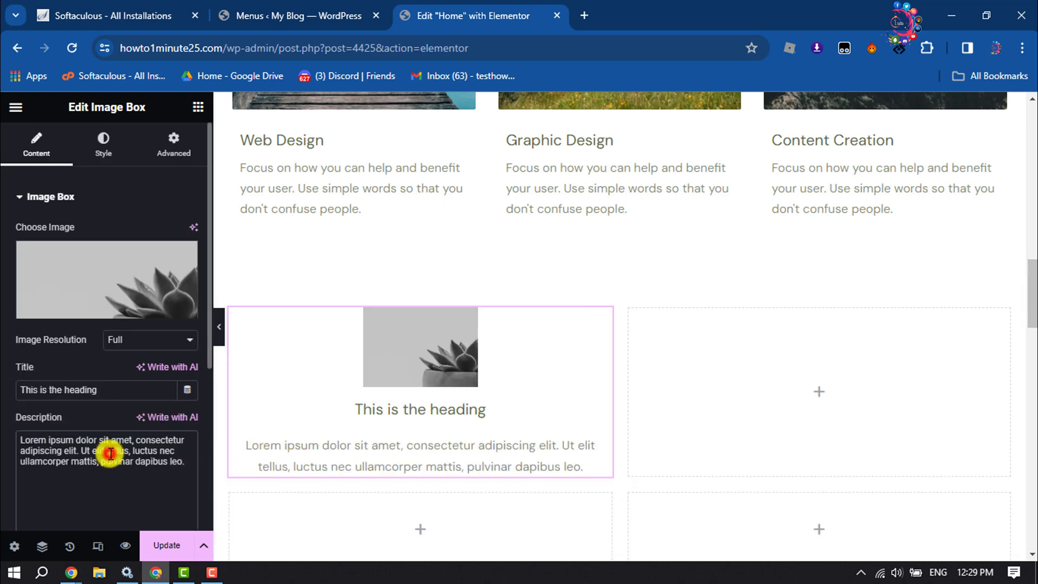
scroll(110, 454, "down", 4)
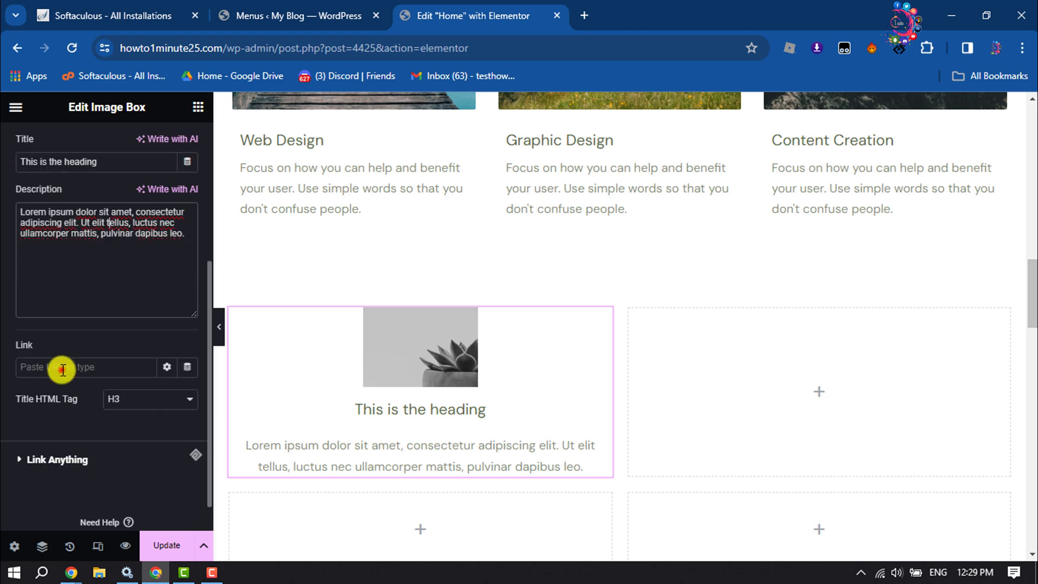
left_click(64, 365)
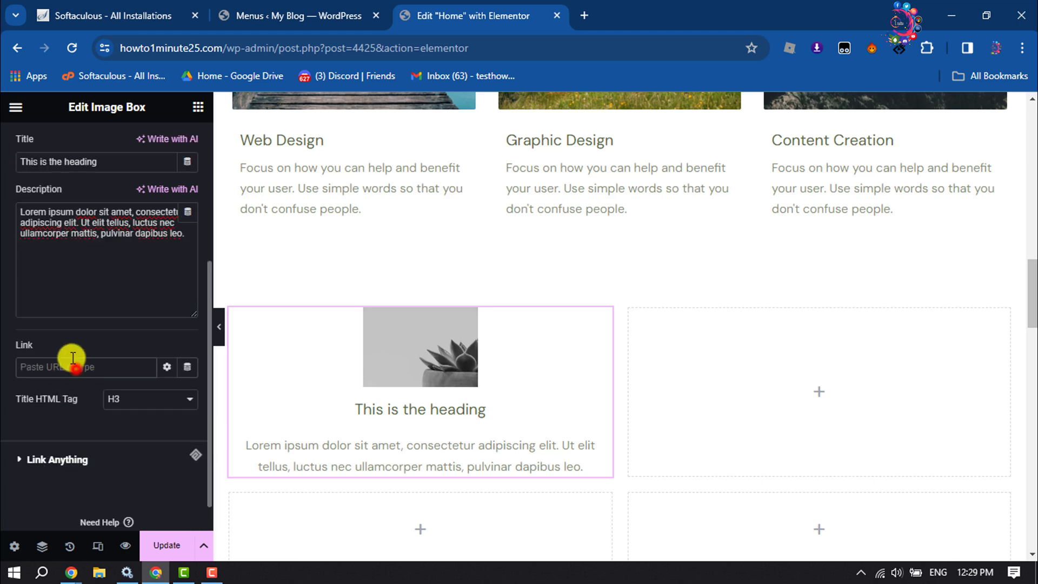
left_click(167, 368)
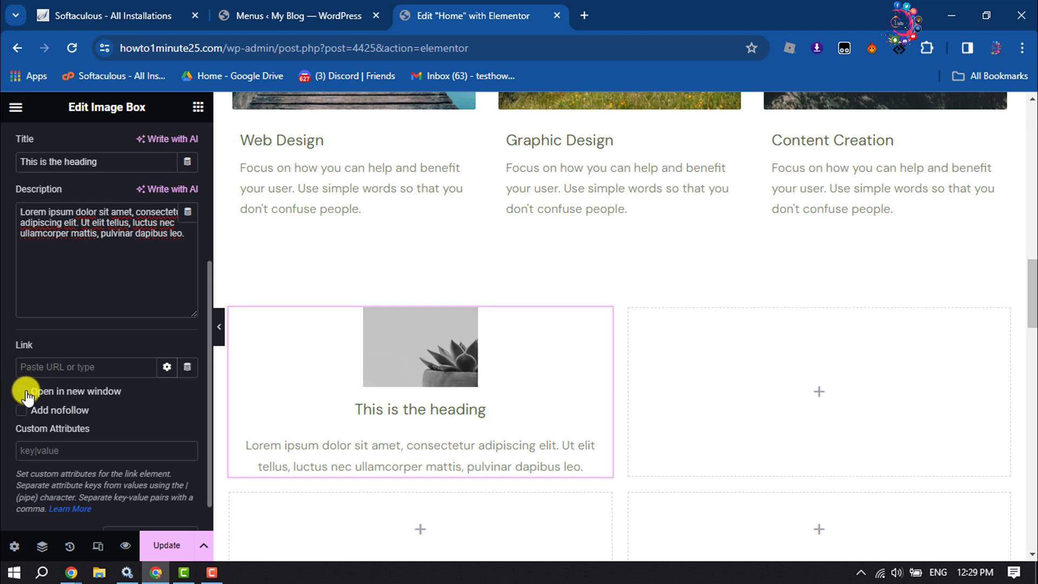
scroll(156, 346, "down", 3)
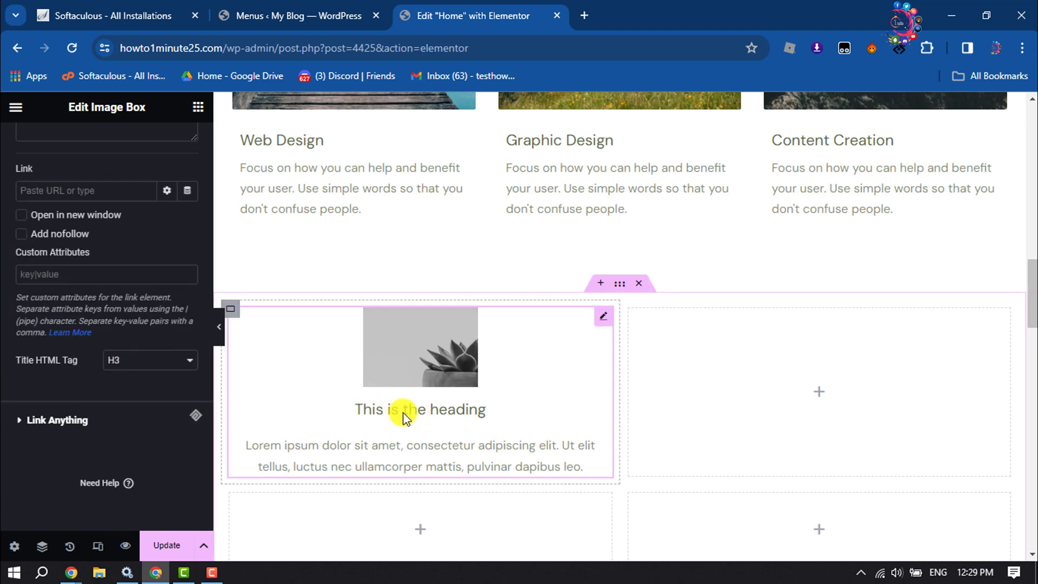
left_click(160, 361)
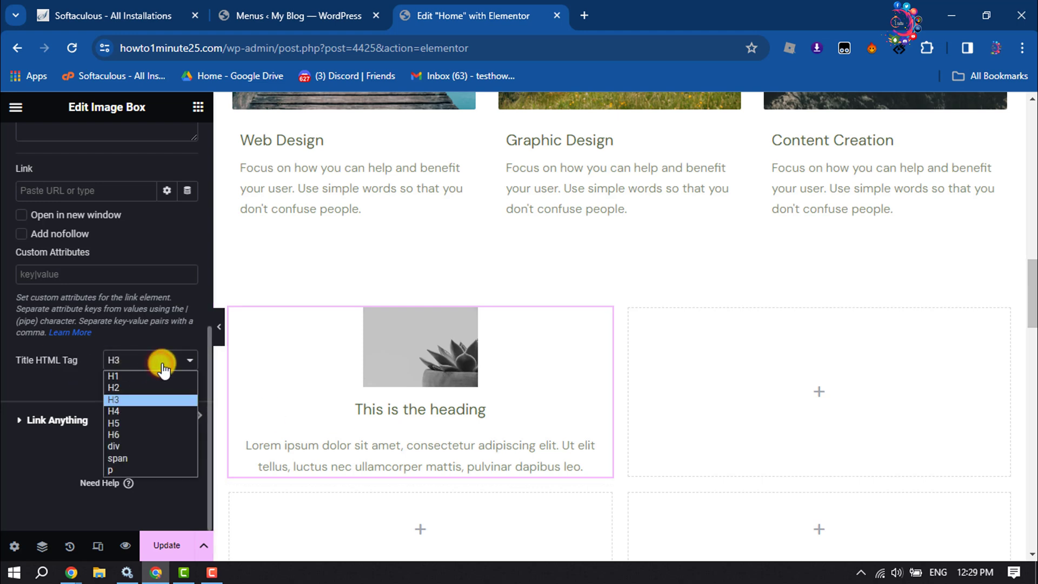
left_click(125, 388)
left_click(145, 361)
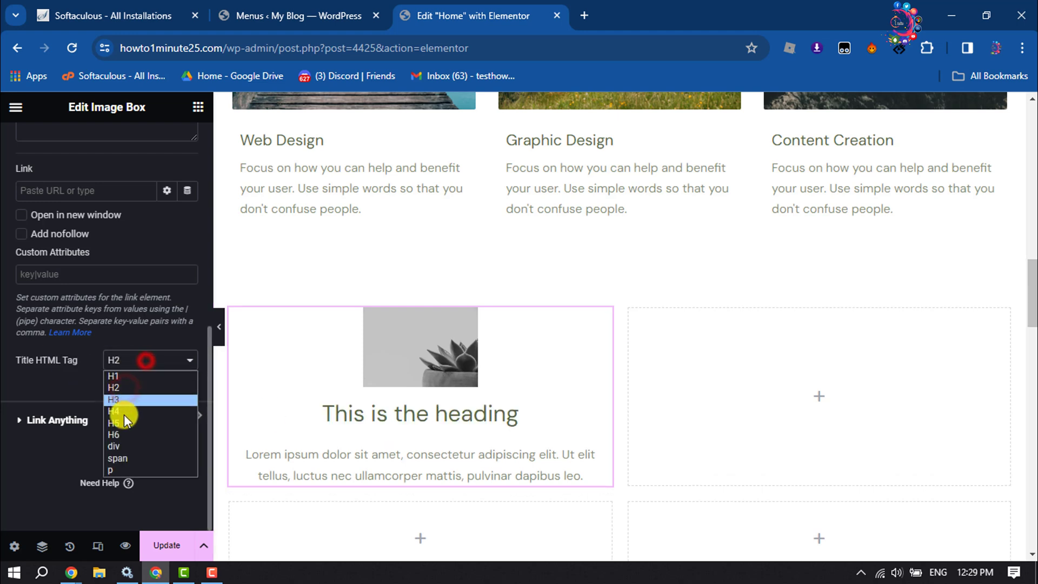
left_click(122, 417)
left_click(145, 358)
left_click(128, 400)
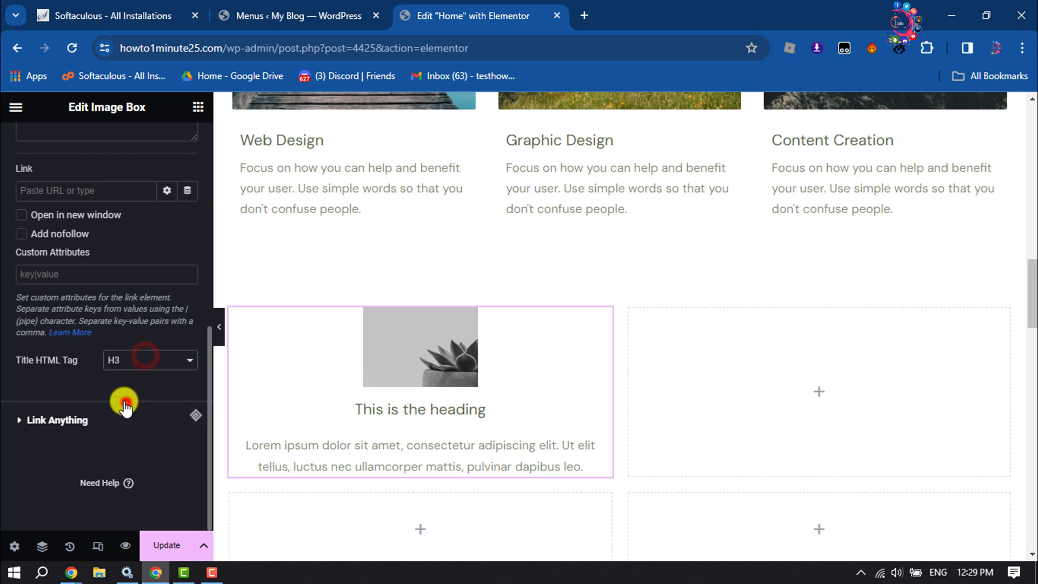
Step: In the Image Box Style settings, set Image Position to Top, above the heading
scroll(123, 398, "up", 7)
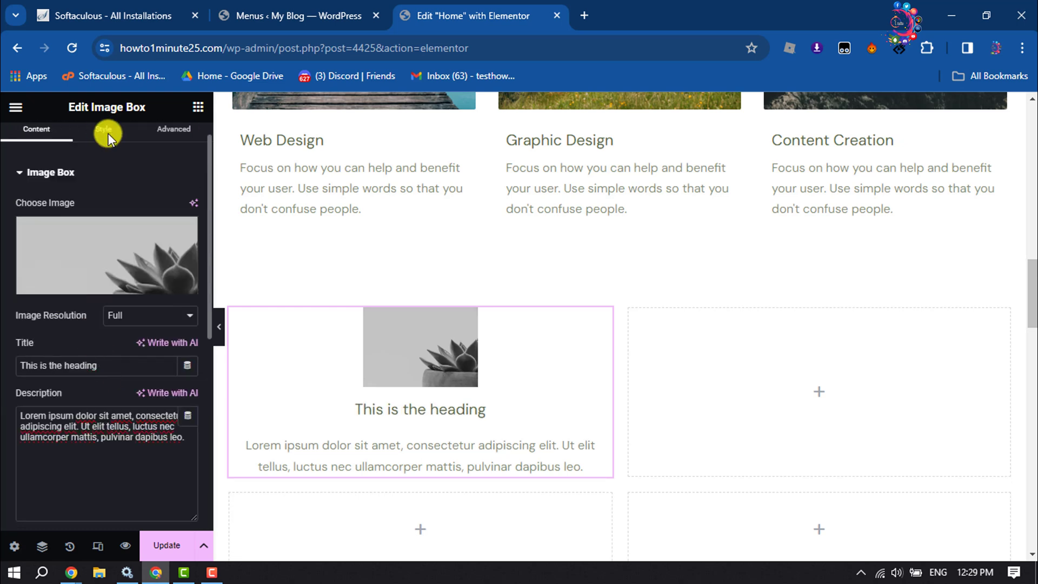
left_click(108, 133)
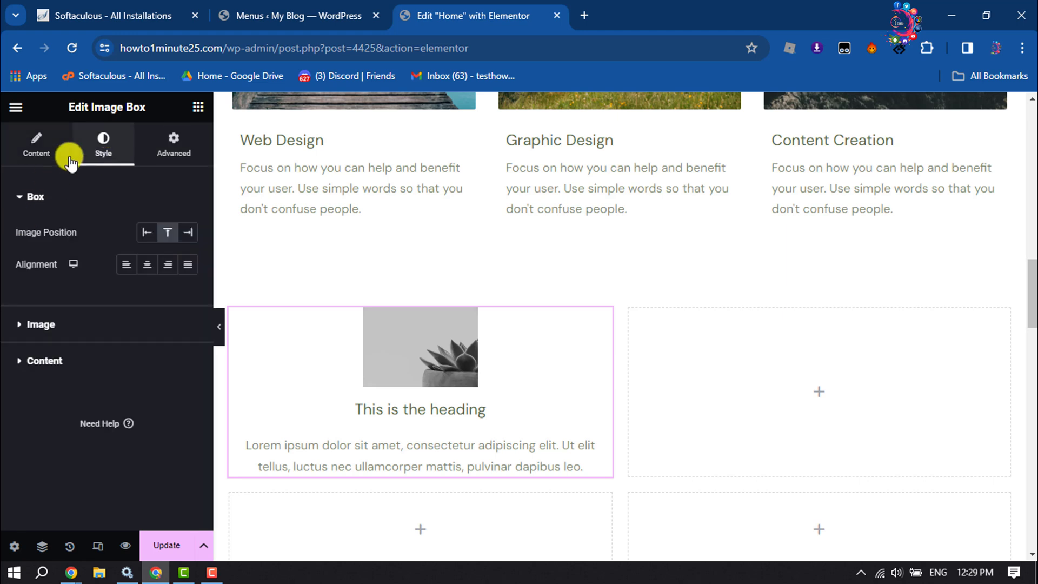
left_click(145, 234)
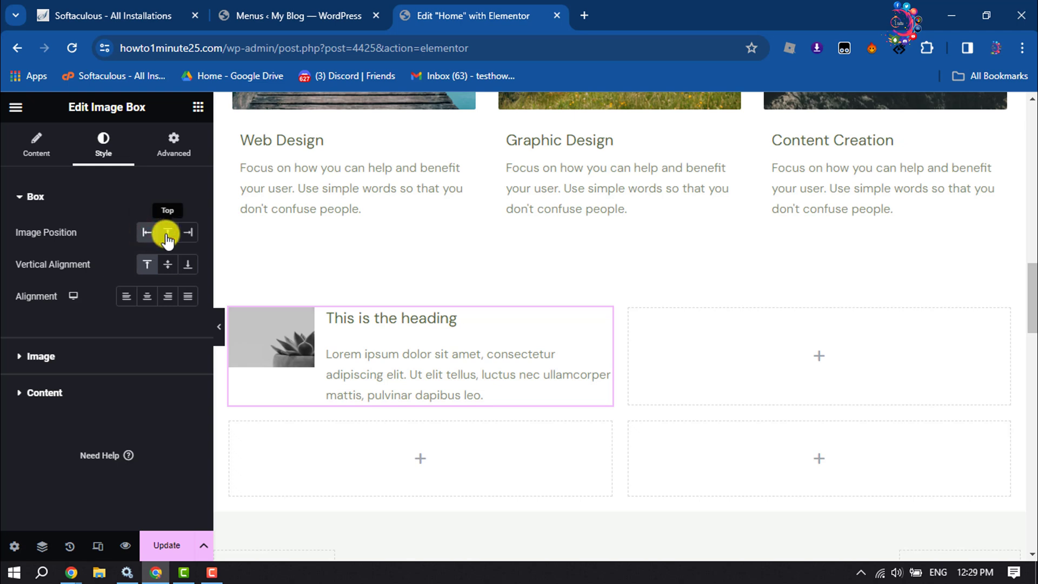
left_click(166, 235)
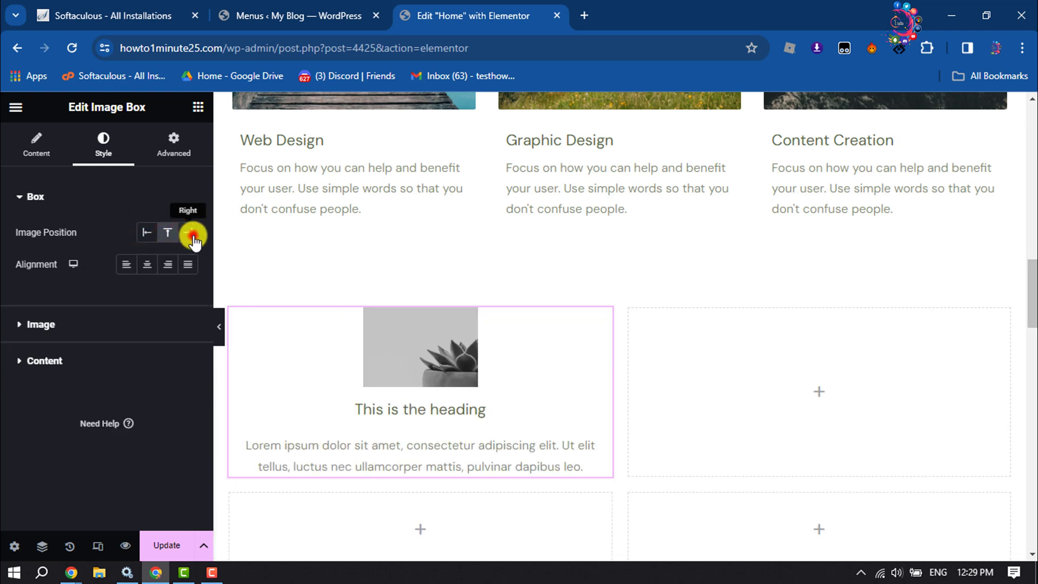
left_click(193, 236)
left_click(167, 234)
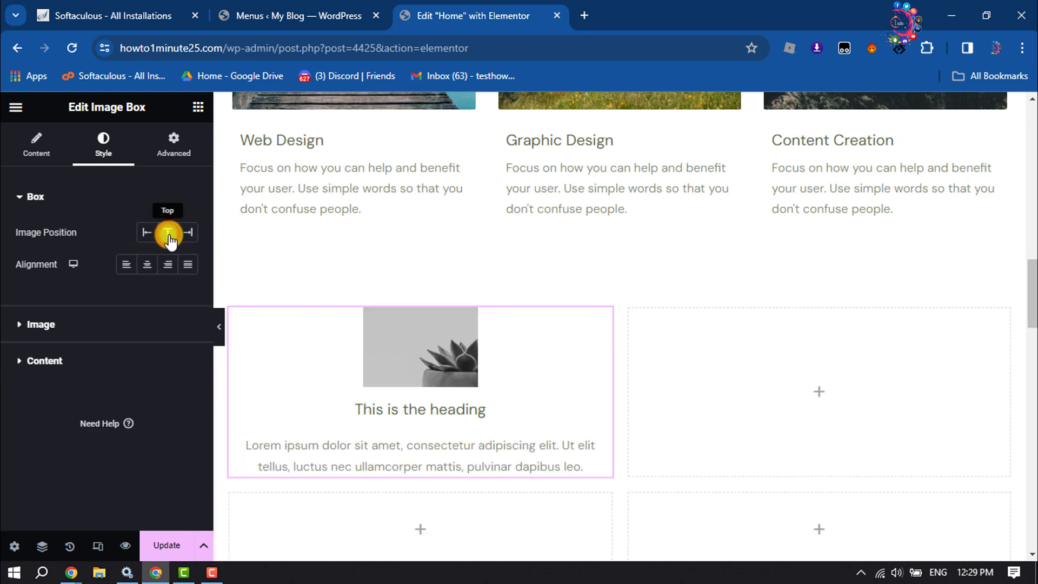
Step: Set the Image Box content alignment to Center
left_click(126, 265)
left_click(147, 264)
left_click(168, 264)
left_click(187, 264)
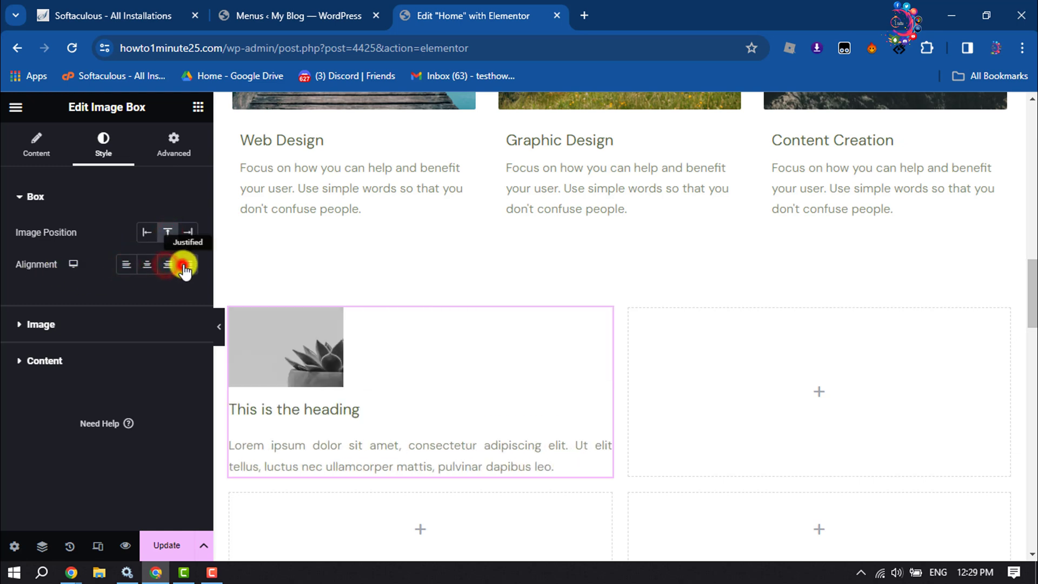
left_click(150, 265)
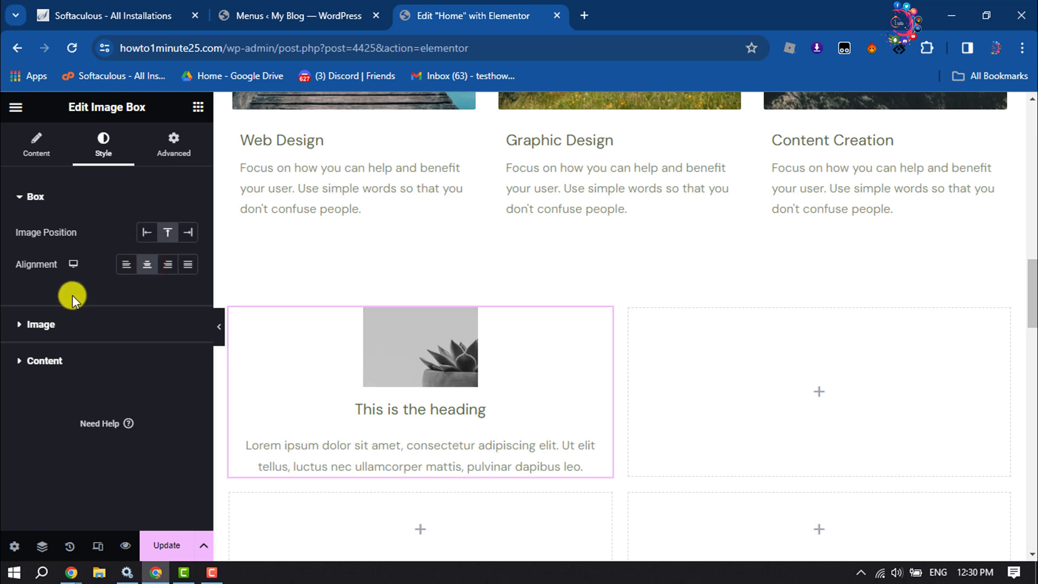
left_click(35, 195)
left_click(27, 235)
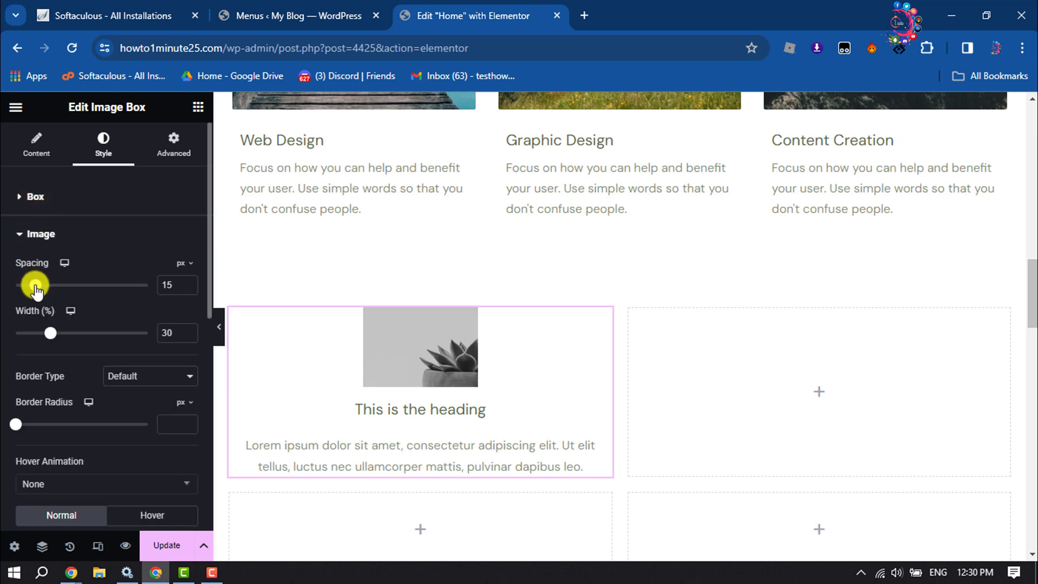
Step: Give the image 100% width with 26 px spacing below it
left_click_drag(35, 287, 144, 331)
scroll(625, 292, "down", 5)
scroll(627, 292, "up", 3)
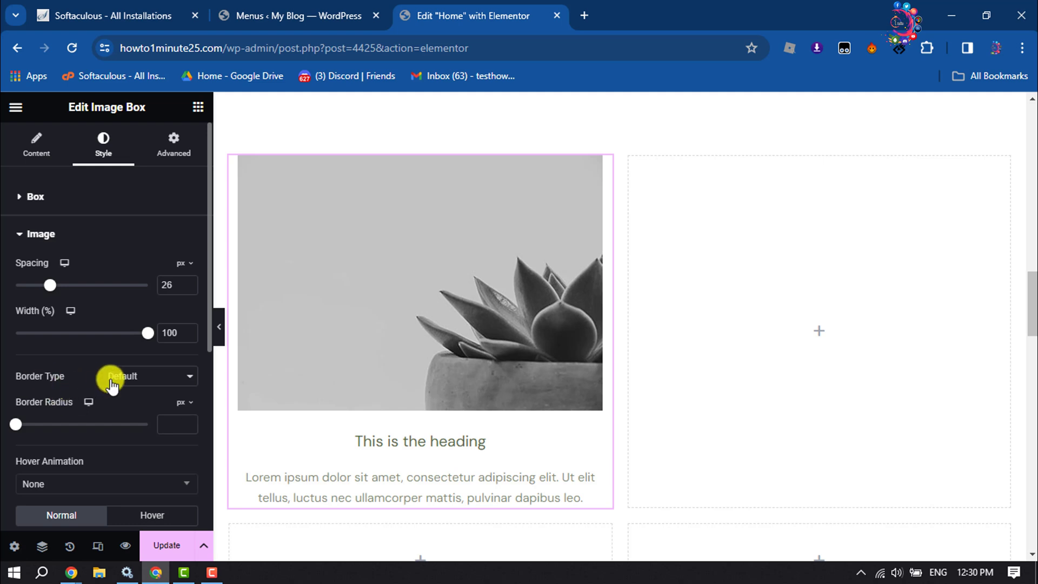
Step: Set the image Border Type to Solid
left_click(151, 378)
left_click(130, 416)
left_click(145, 381)
left_click(145, 384)
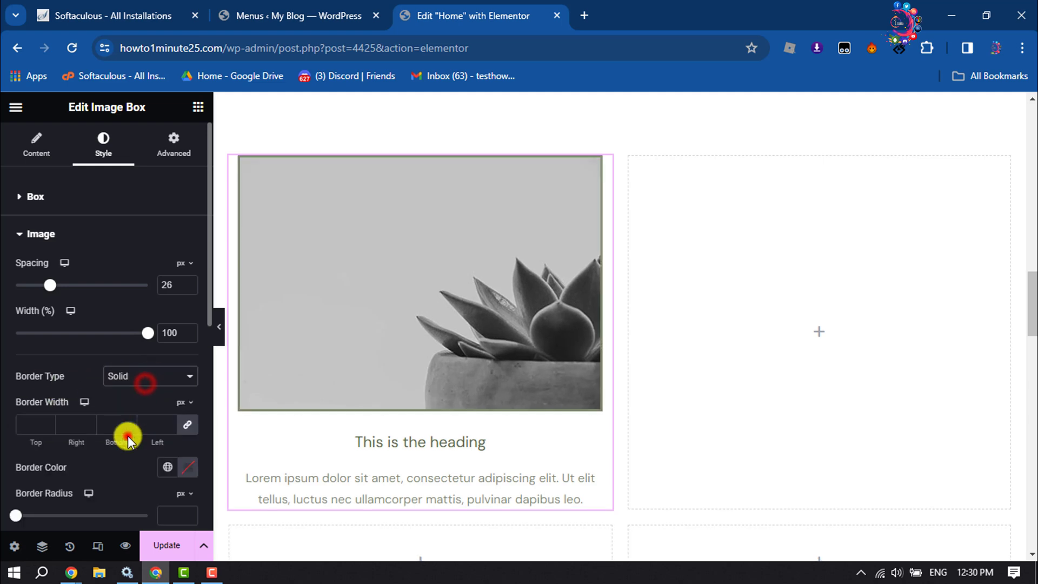
left_click(147, 385)
left_click(137, 391)
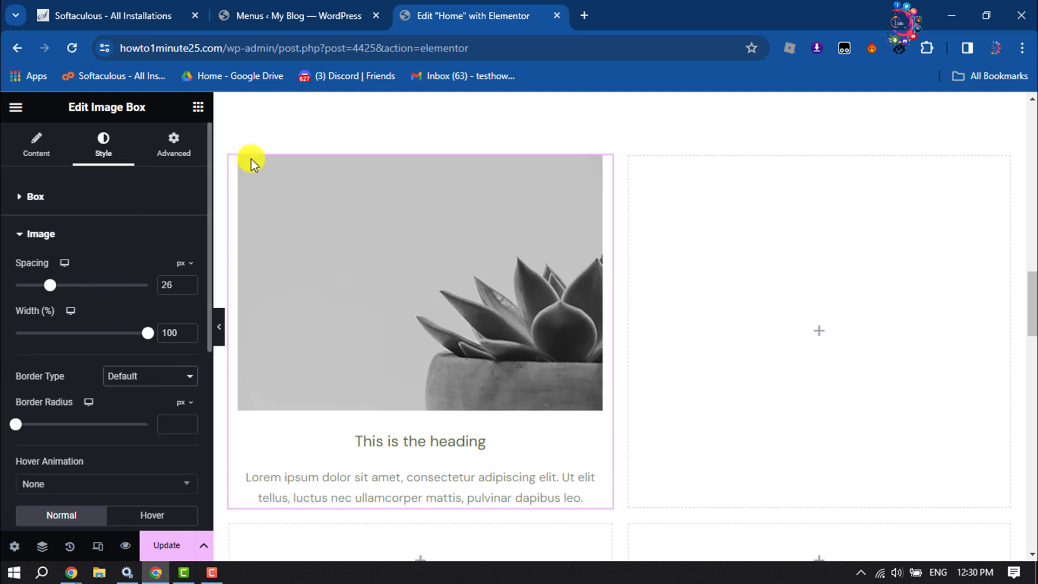
left_click(134, 379)
left_click(118, 414)
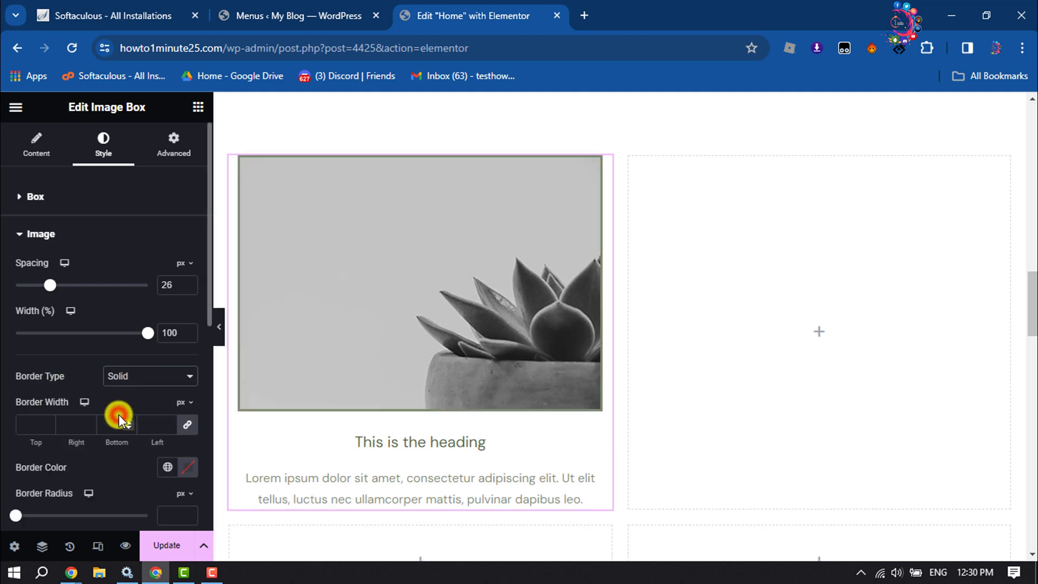
Step: Try a Dashed border on the image, then settle back on Solid
left_click(150, 373)
left_click(125, 441)
left_click(145, 379)
left_click(144, 378)
left_click(144, 377)
left_click(143, 374)
left_click(135, 388)
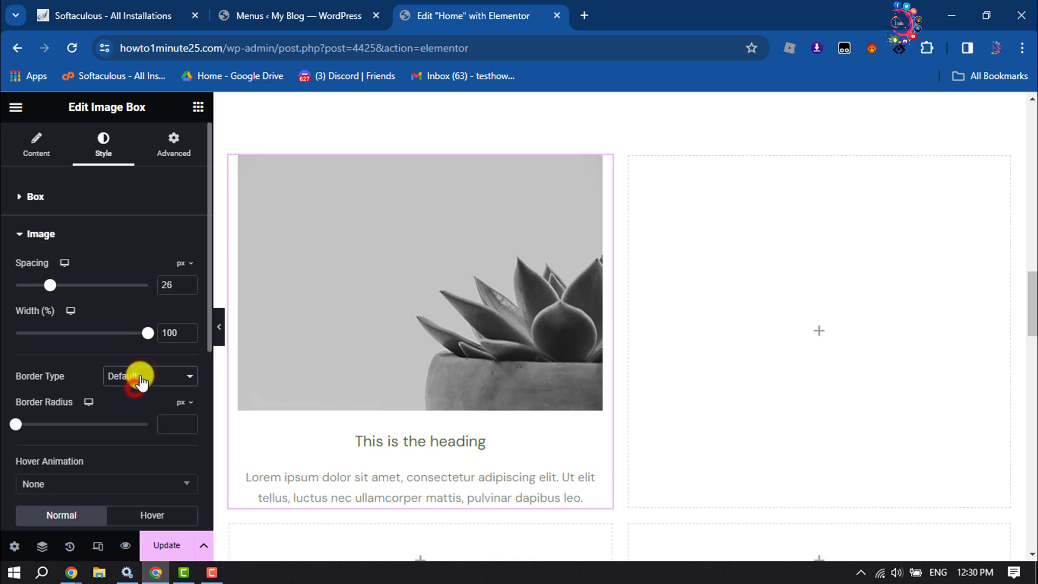
left_click(142, 379)
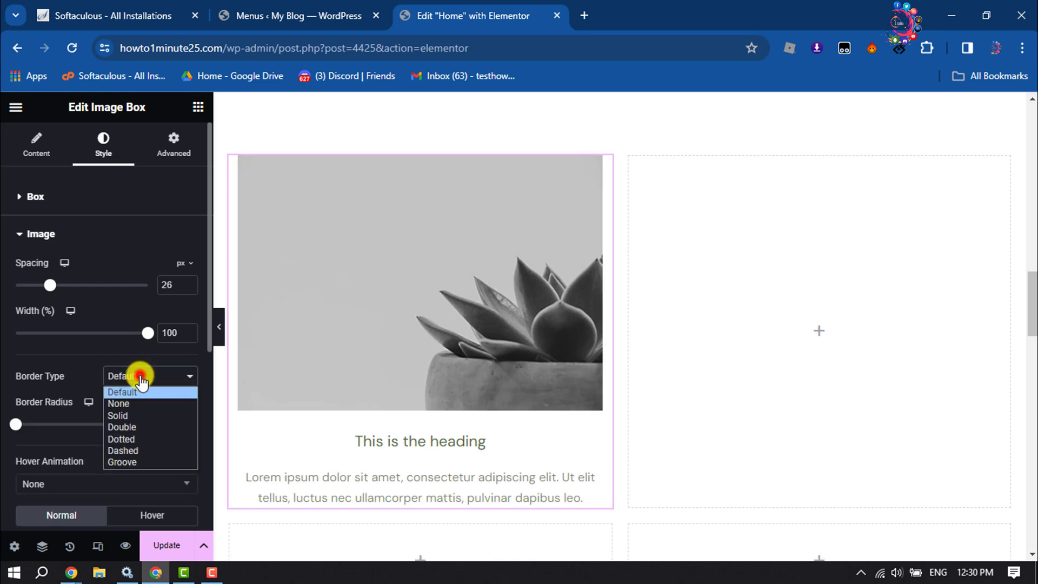
left_click(126, 416)
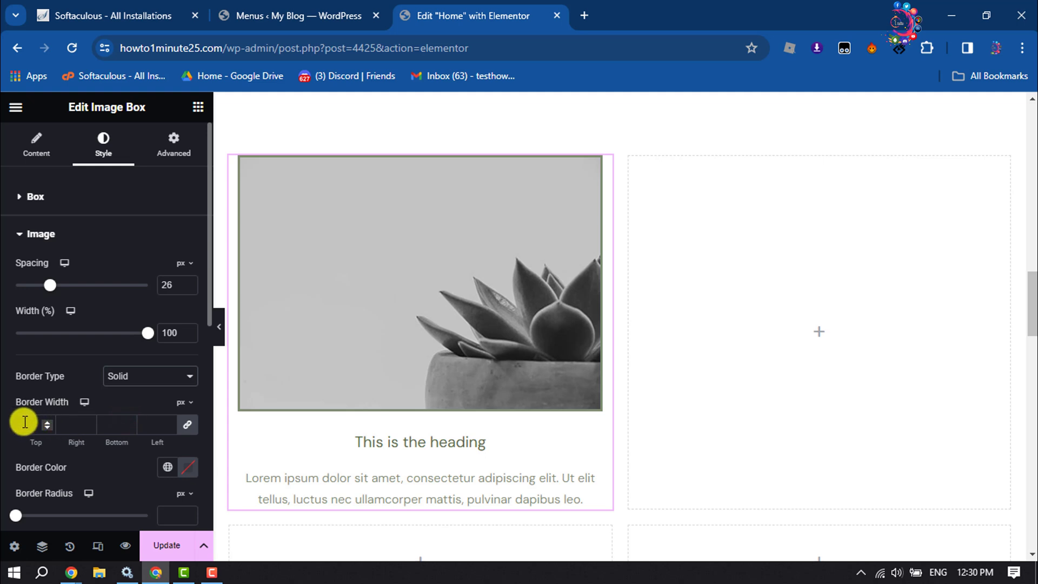
left_click(121, 376)
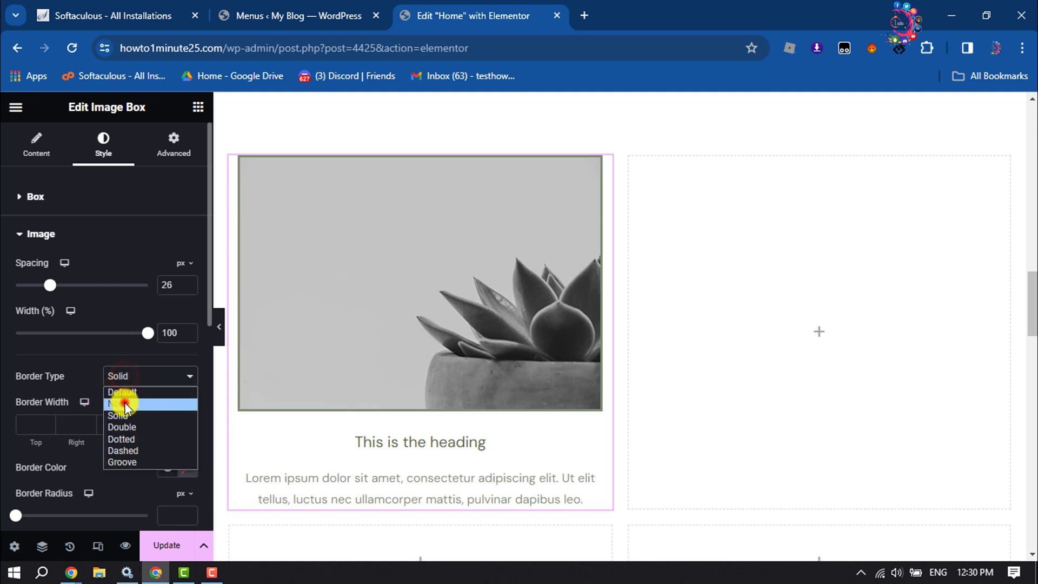
left_click(124, 402)
Step: Give the image a Wobble Top hover animation, after trying Bob and Hang
scroll(130, 394, "down", 3)
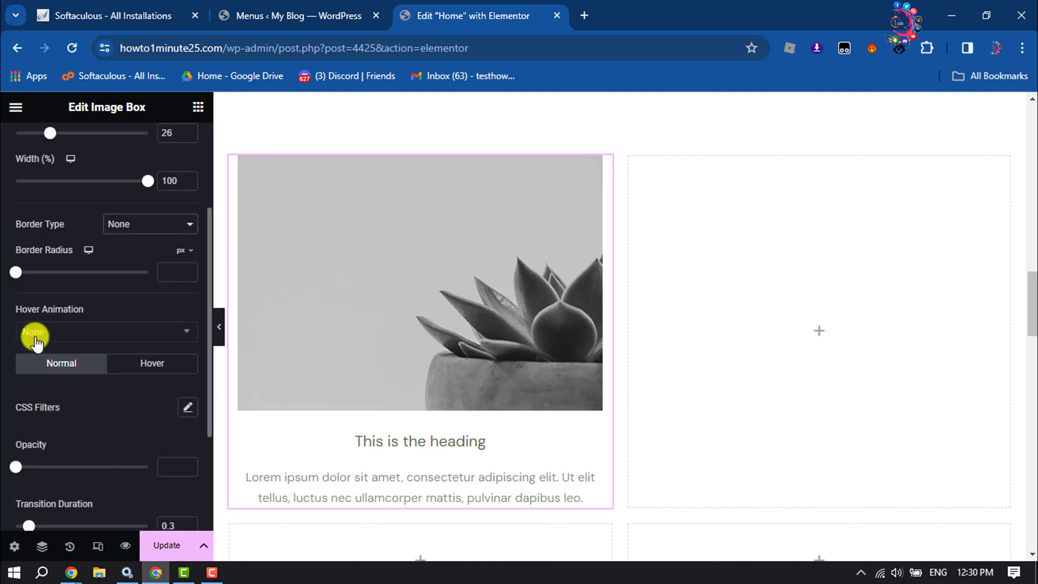
left_click(83, 327)
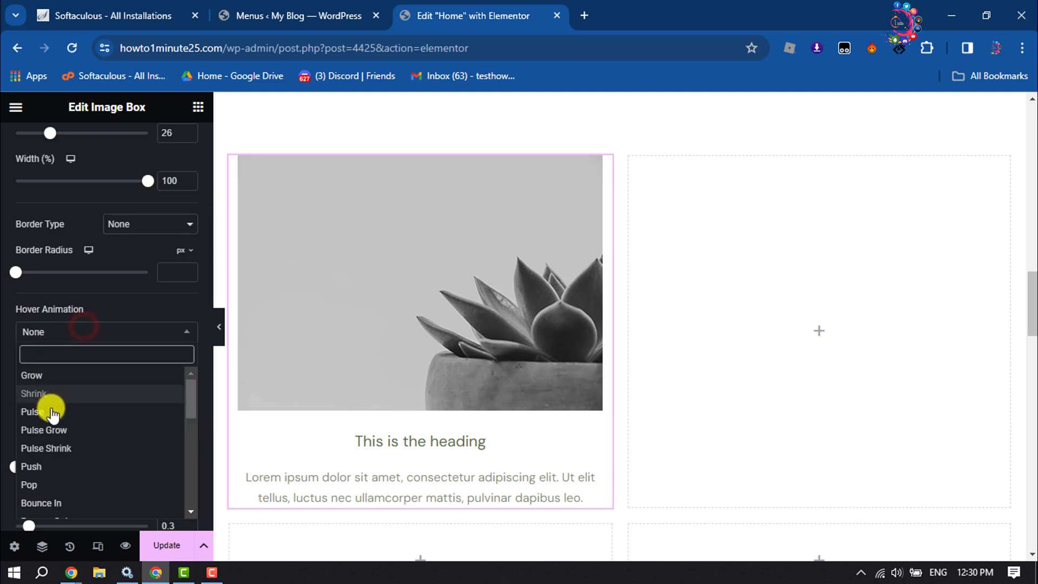
scroll(51, 416, "down", 4)
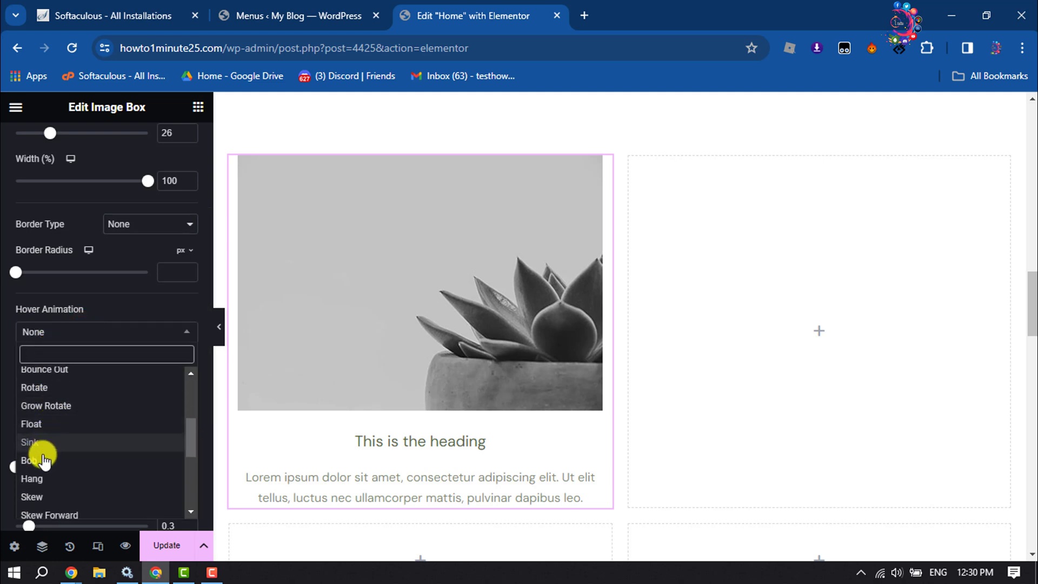
left_click(40, 462)
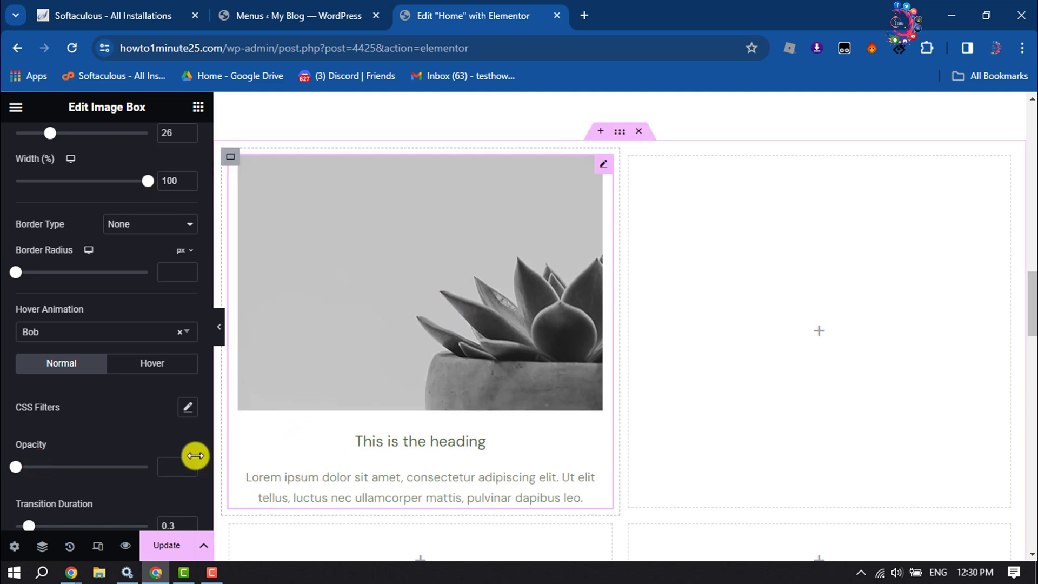
left_click(81, 339)
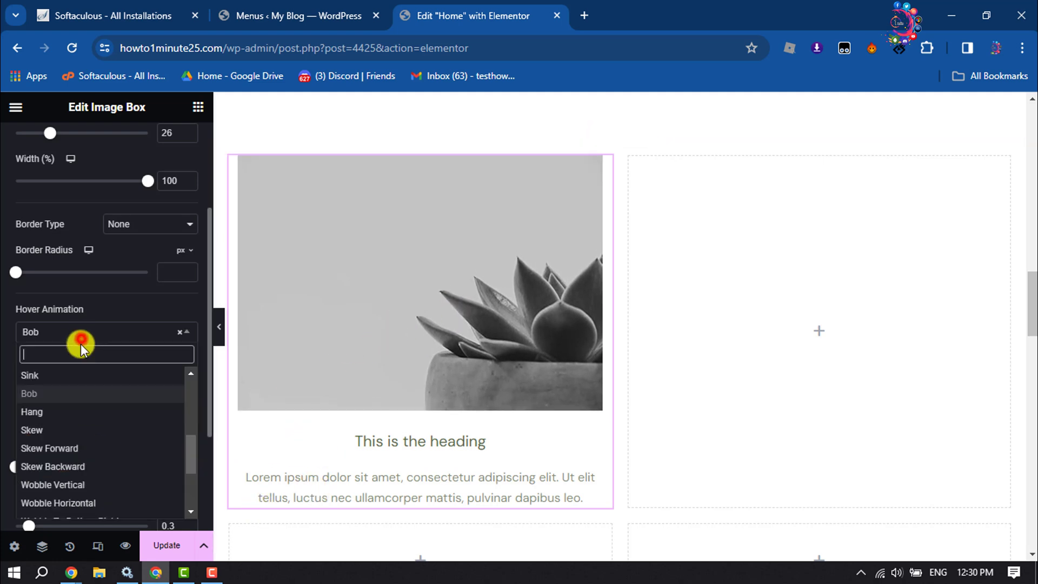
left_click(47, 414)
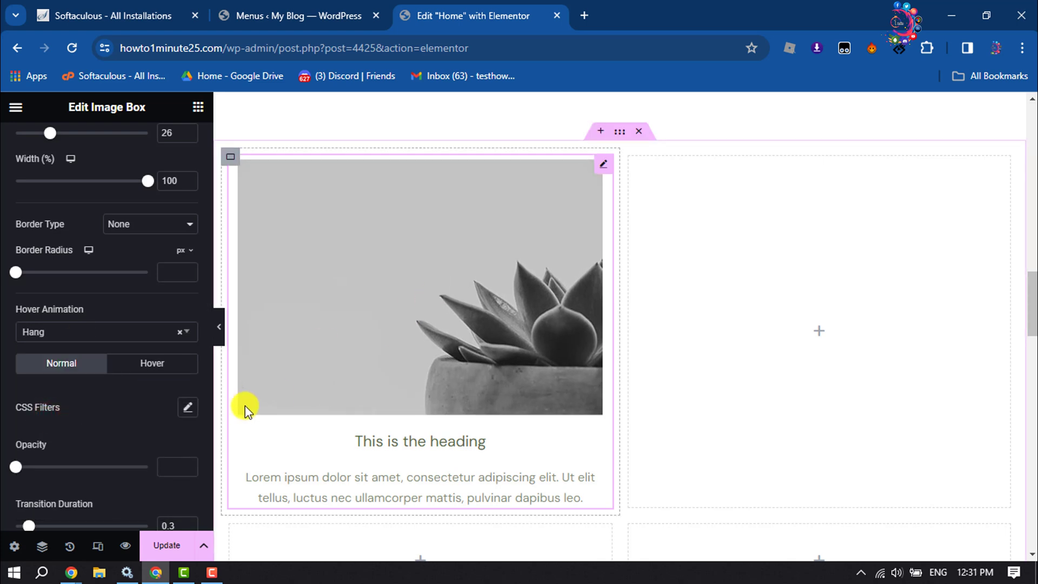
left_click(73, 346)
scroll(65, 459, "down", 3)
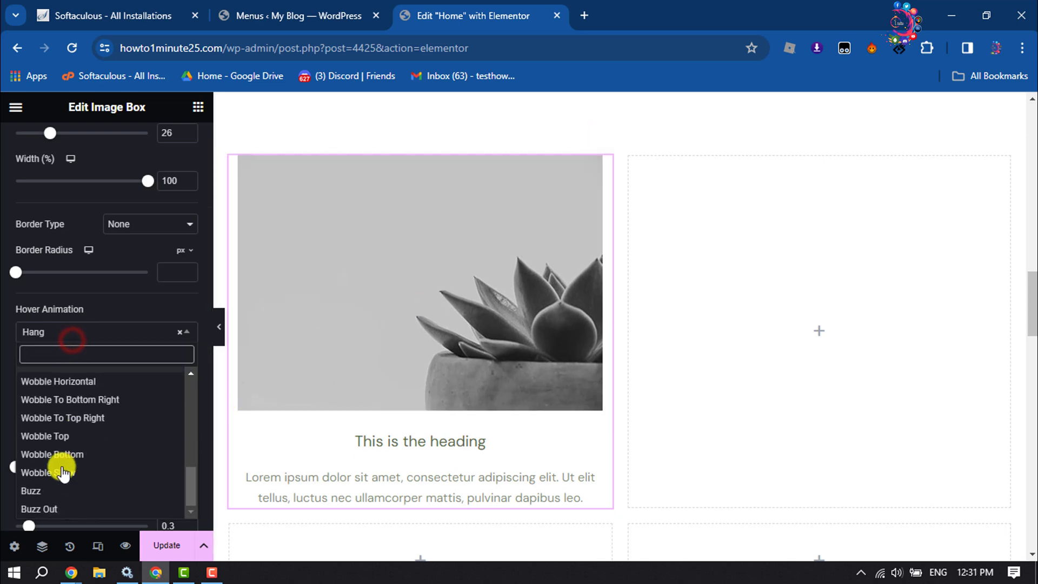
left_click(68, 437)
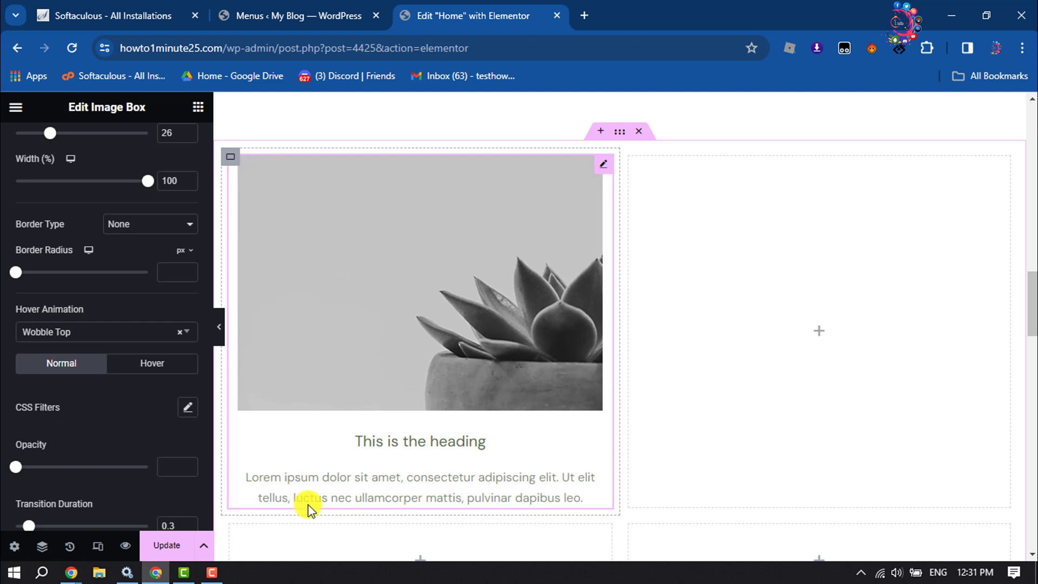
Step: Set the image opacity to 0.75 and the transition duration to 0.9
scroll(12, 381, "down", 2)
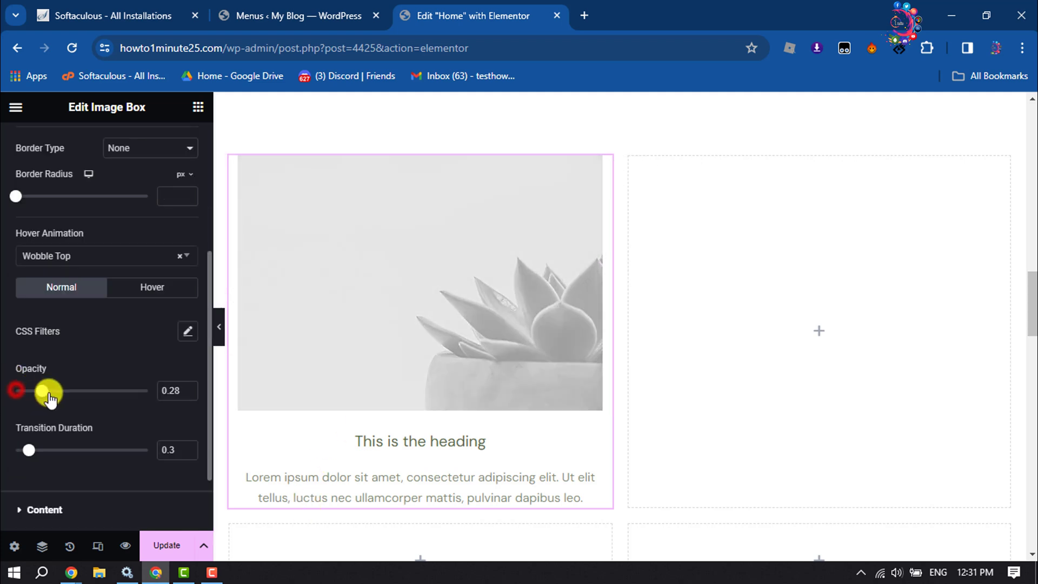
left_click_drag(55, 398, 112, 409)
scroll(108, 410, "down", 2)
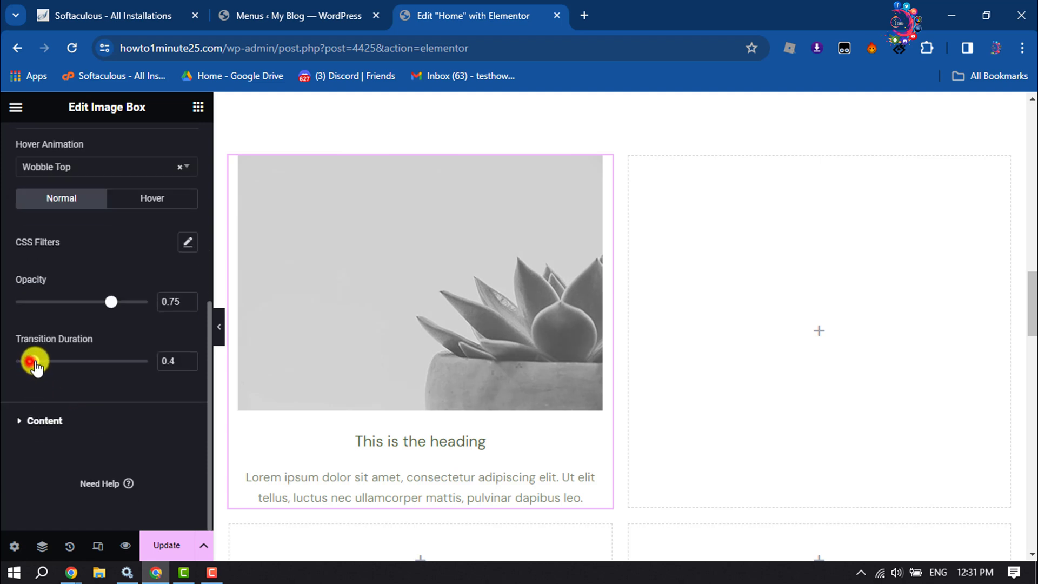
mouse_move(43, 367)
left_mouse_down()
mouse_move(155, 375)
mouse_move(54, 374)
left_mouse_up()
scroll(56, 358, "up", 5)
Step: Set the Image Box Title Spacing to 18 and the Title Color to red
left_click(19, 270)
scroll(121, 298, "down", 2)
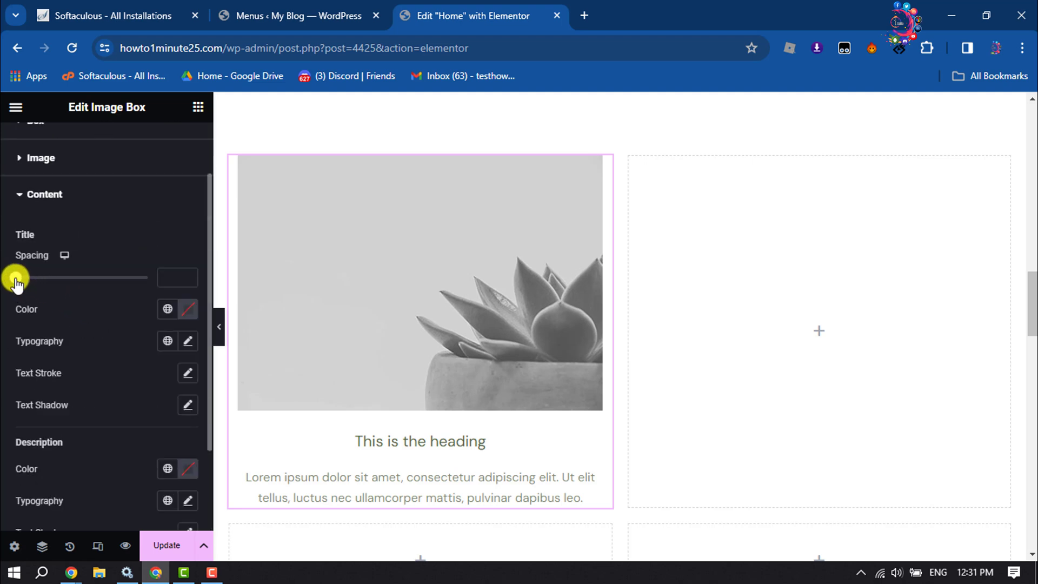
left_click_drag(17, 279, 39, 279)
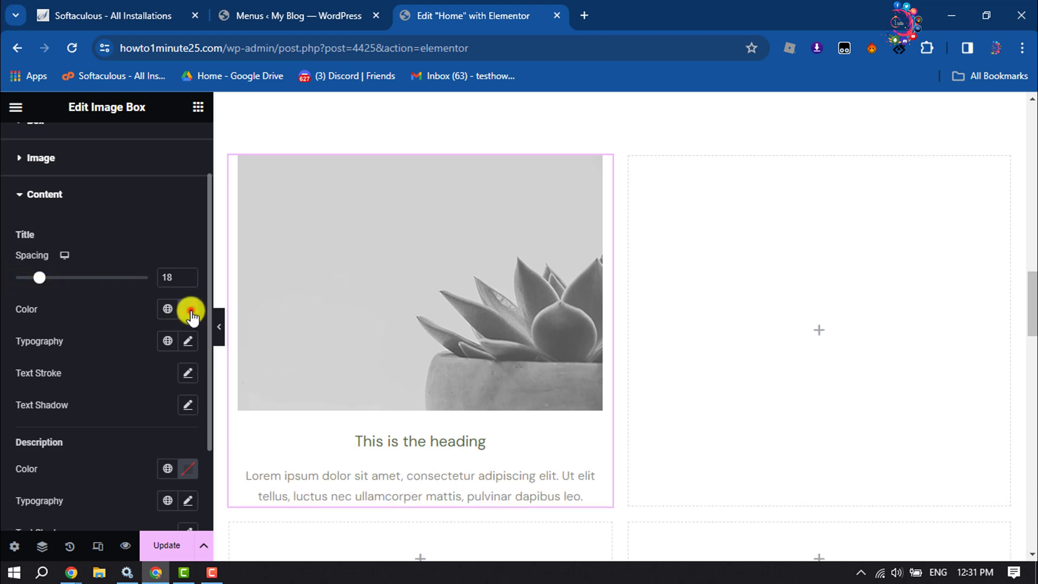
left_click(191, 314)
left_click_drag(181, 394, 261, 397)
left_click(190, 235)
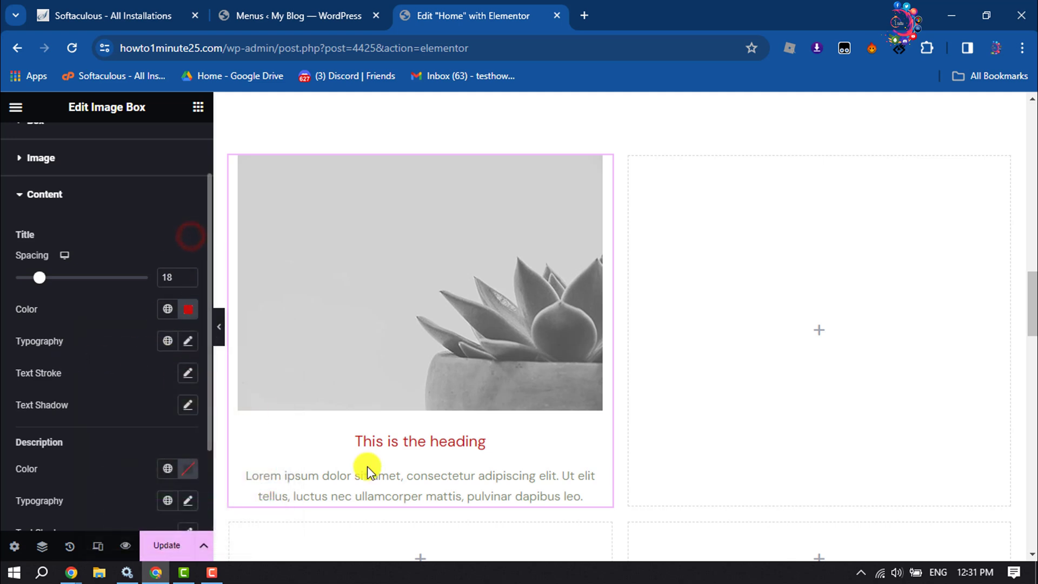
left_click(187, 344)
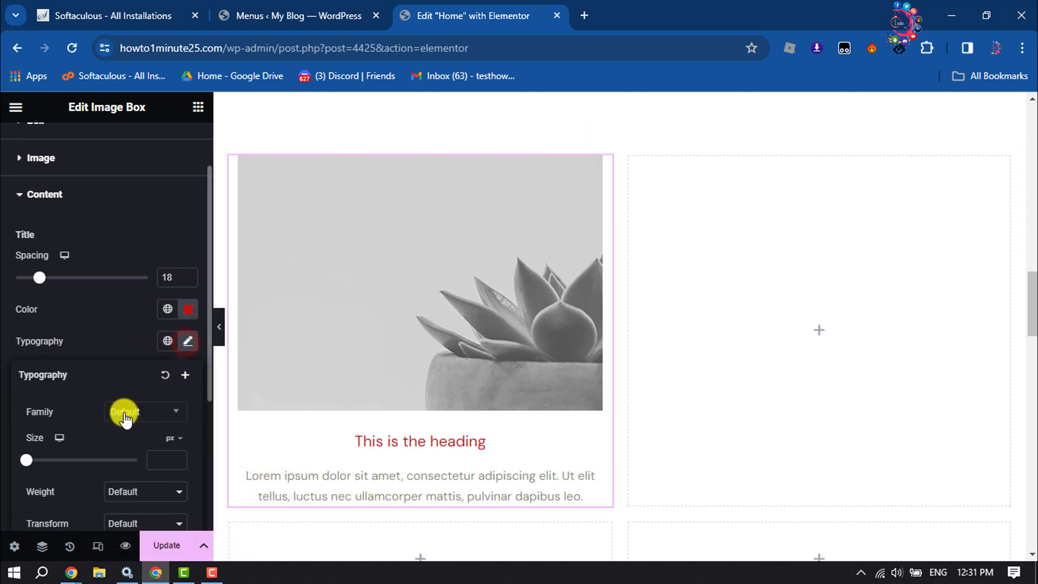
left_click(105, 315)
scroll(106, 315, "down", 2)
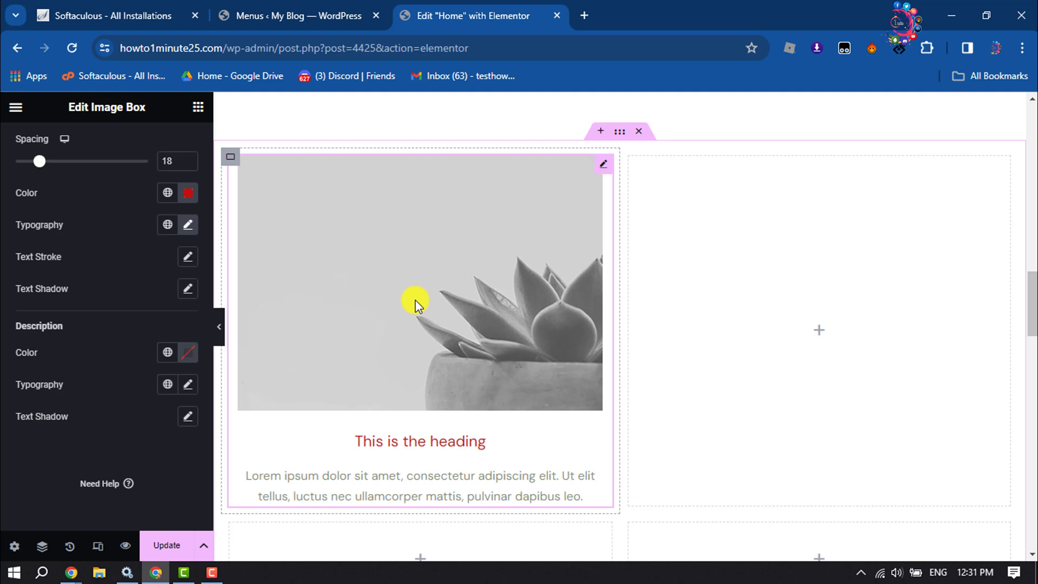
scroll(414, 306, "down", 5)
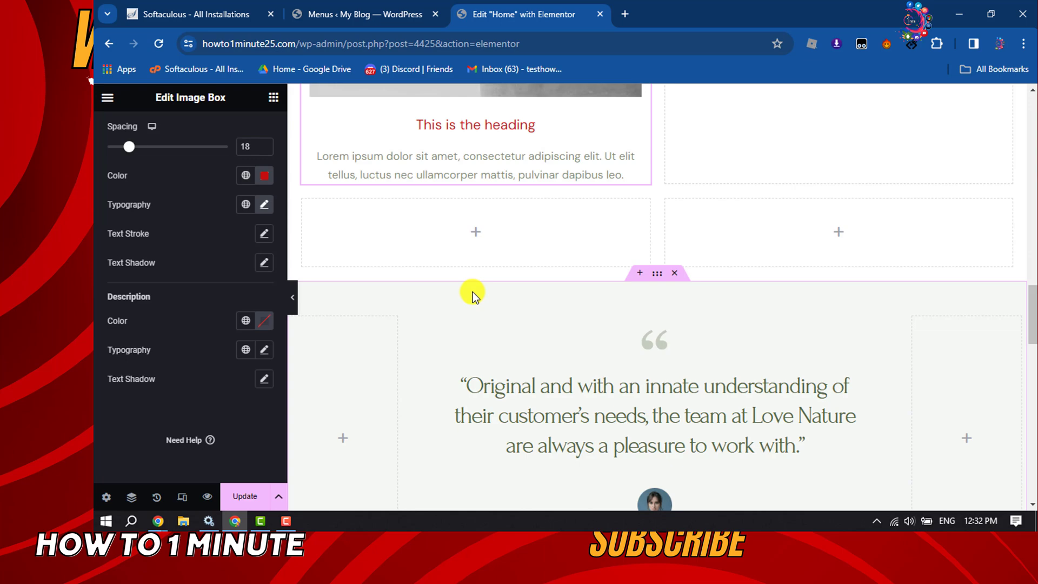
scroll(472, 295, "up", 5)
scroll(465, 295, "down", 2)
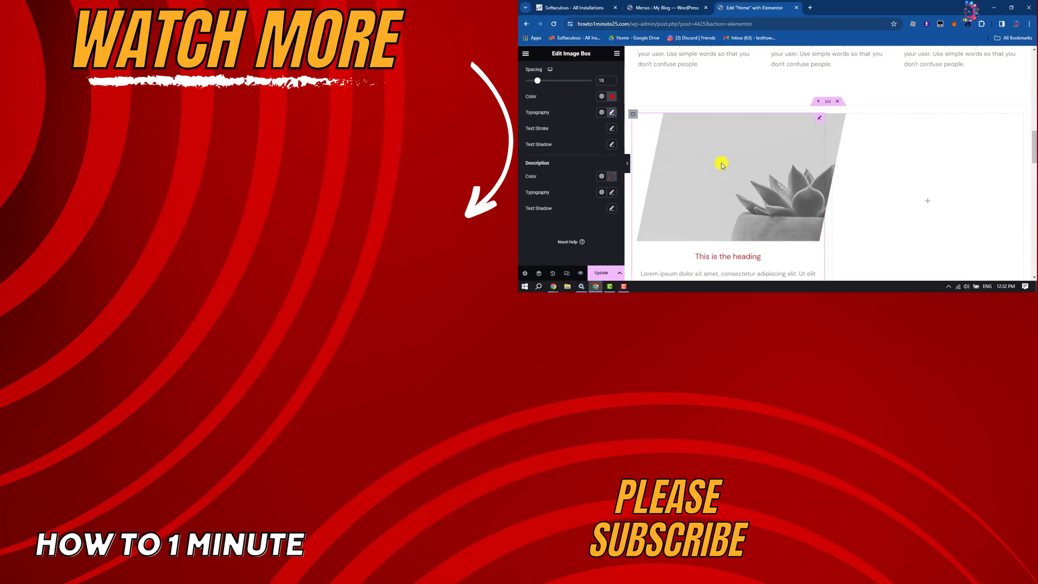